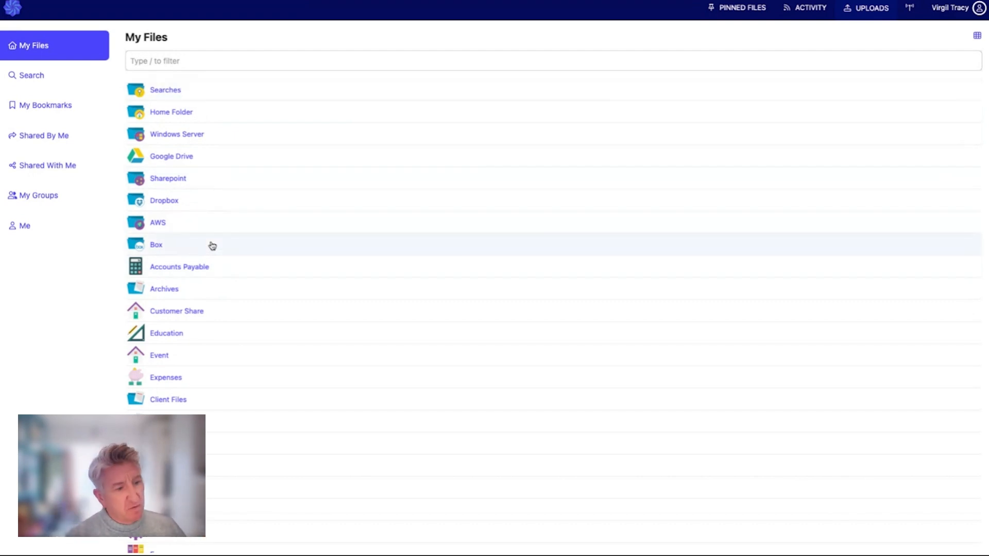
- Open the Accounts Payable folder and open the file Not imported Invoice Sample.pdf
{"action": "left_click", "coordinate": [182, 269]}
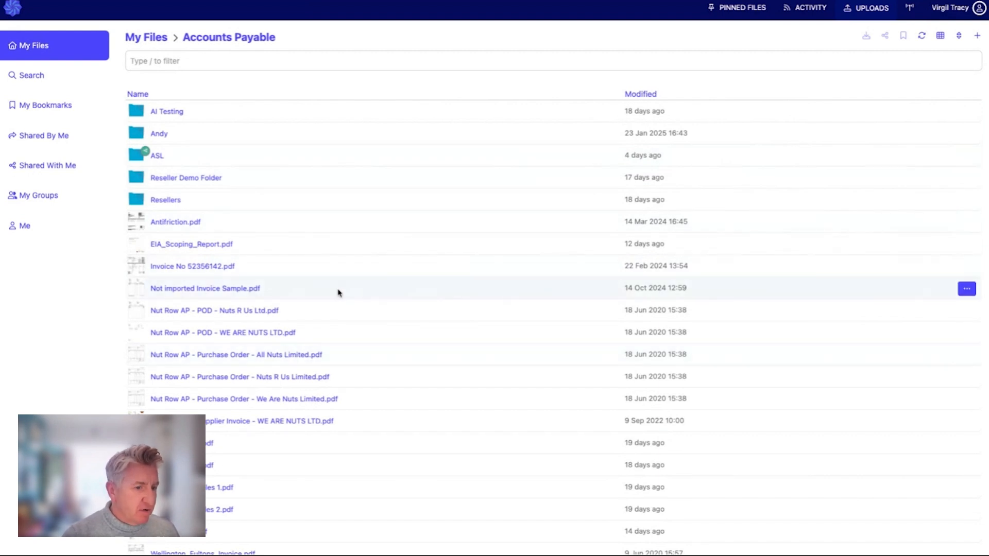
{"action": "scroll", "coordinate": [337, 289], "scroll_direction": "down", "scroll_amount": 1}
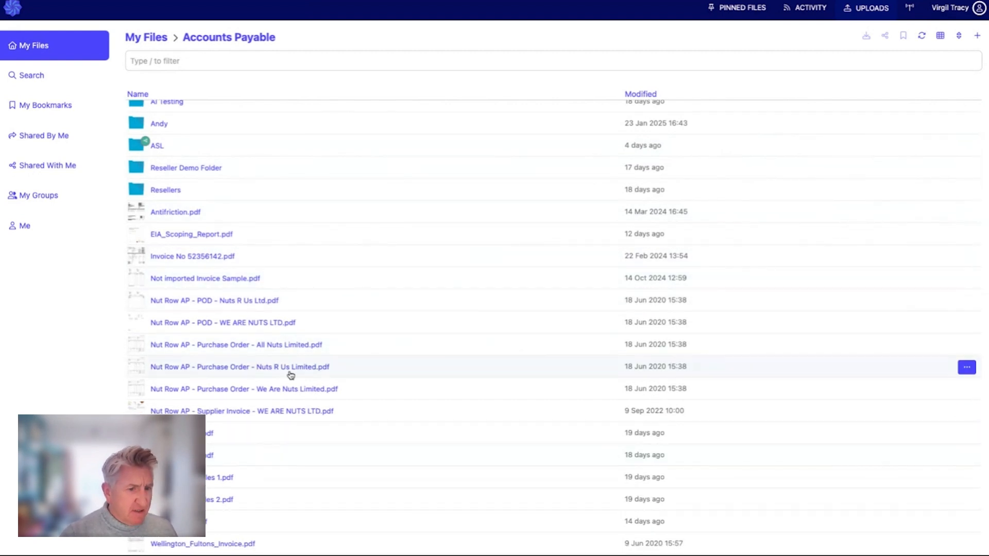
{"action": "left_click", "coordinate": [200, 277]}
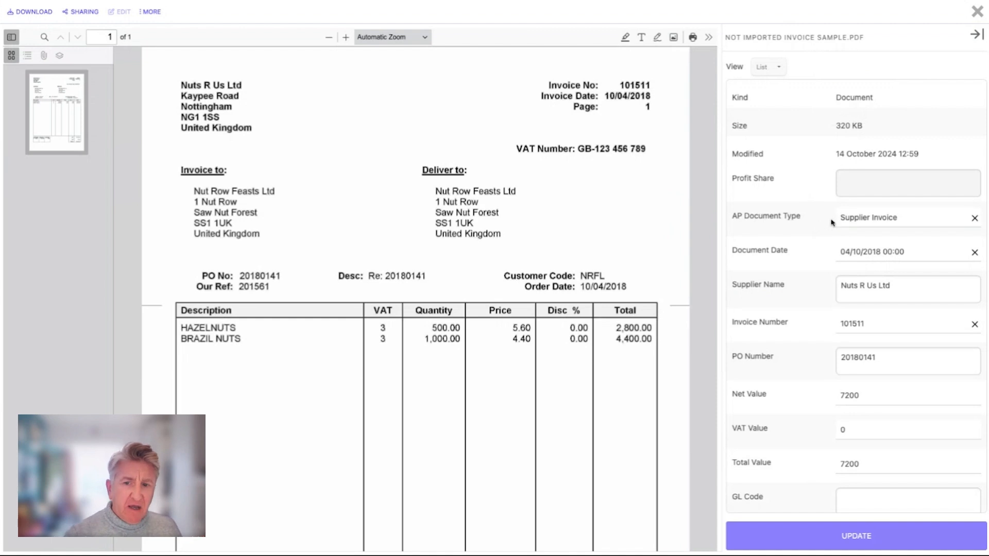
- Review the invoice's metadata fields alongside the document preview
{"action": "scroll", "coordinate": [824, 225], "scroll_direction": "down", "scroll_amount": 5}
{"action": "scroll", "coordinate": [830, 223], "scroll_direction": "up", "scroll_amount": 4}
{"action": "scroll", "coordinate": [832, 223], "scroll_direction": "up", "scroll_amount": 1}
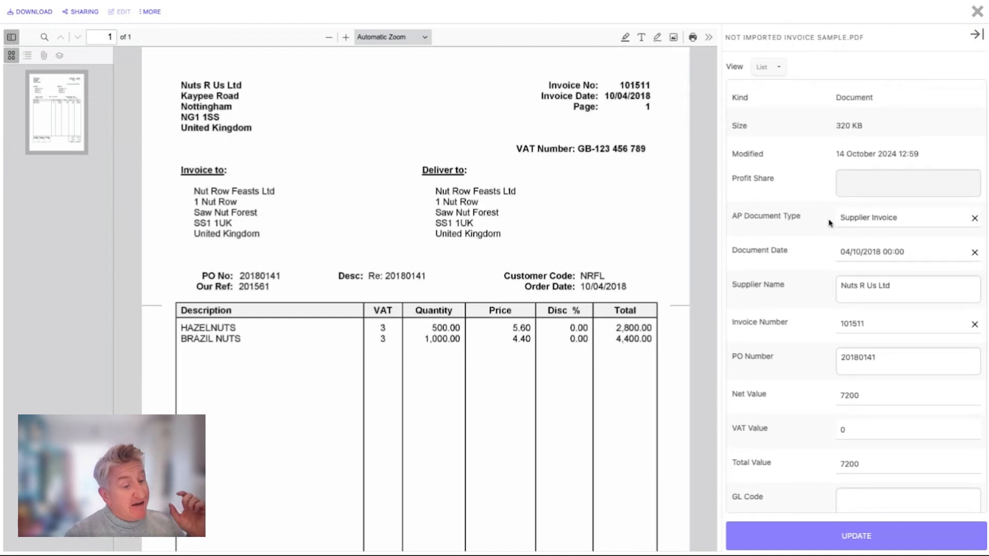
{"action": "scroll", "coordinate": [828, 223], "scroll_direction": "down", "scroll_amount": 10}
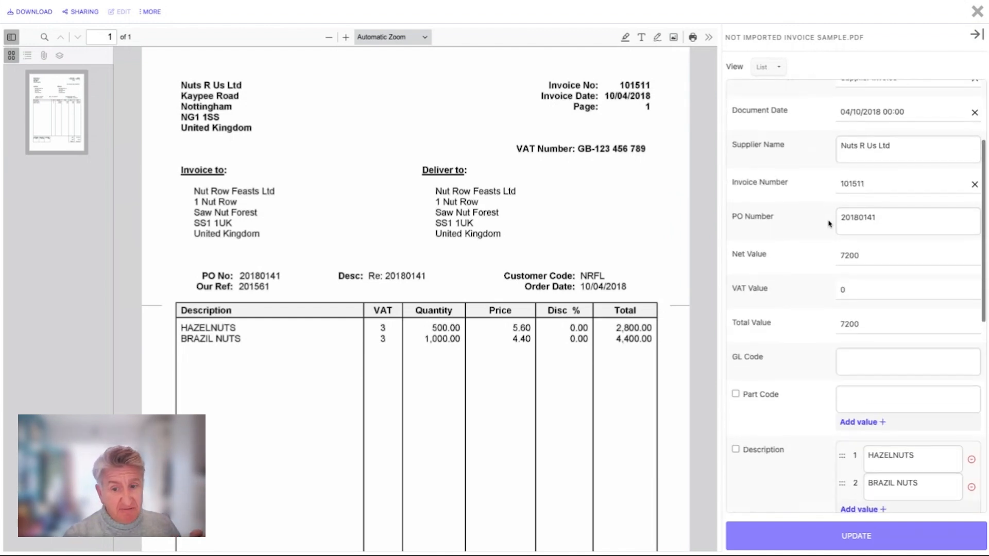
{"action": "scroll", "coordinate": [830, 223], "scroll_direction": "down", "scroll_amount": 2}
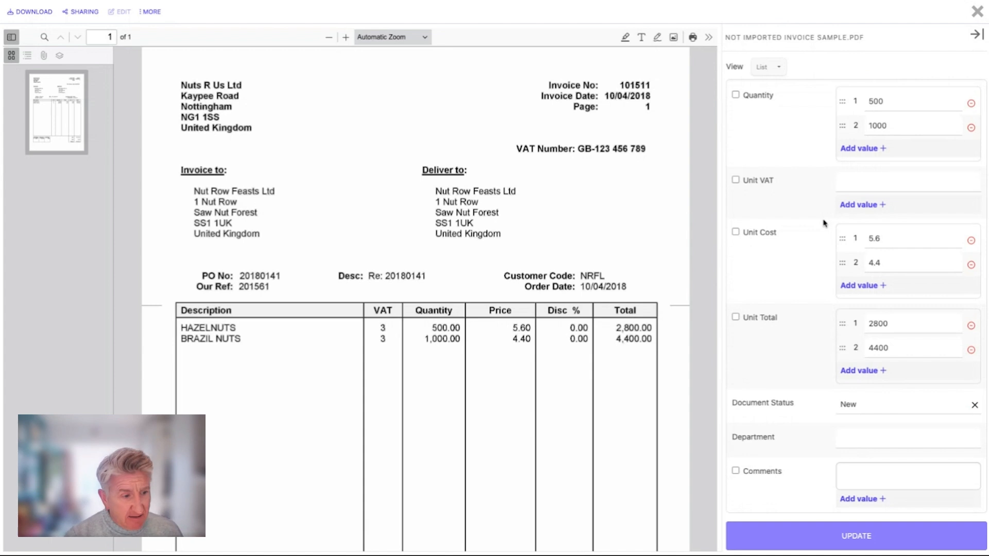
{"action": "scroll", "coordinate": [823, 223], "scroll_direction": "up", "scroll_amount": 12}
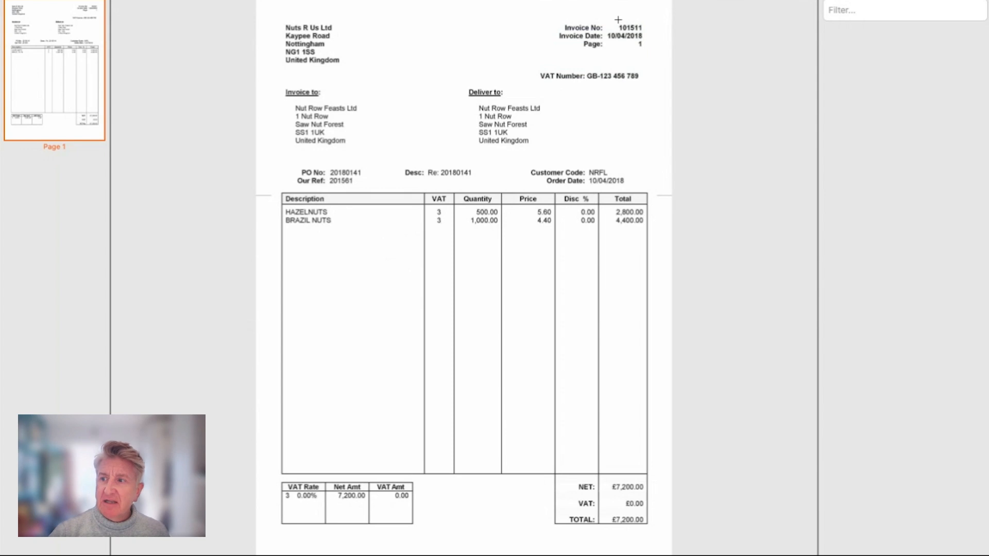
- Add a text zone that searches for the term "Invoice No:"
{"action": "mouse_move", "coordinate": [772, 1]}
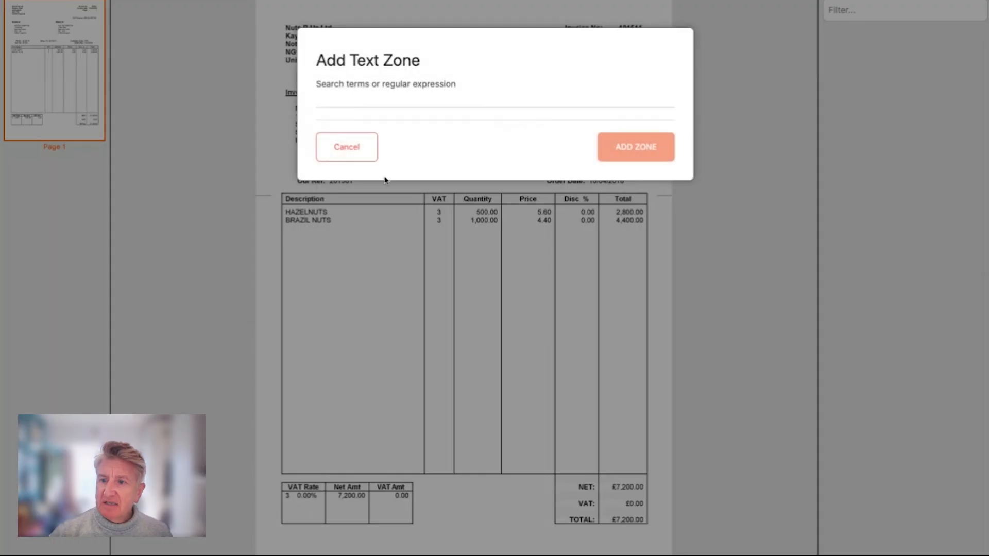
{"action": "left_click", "coordinate": [381, 101]}
{"action": "type", "text": "Invoice No:"}
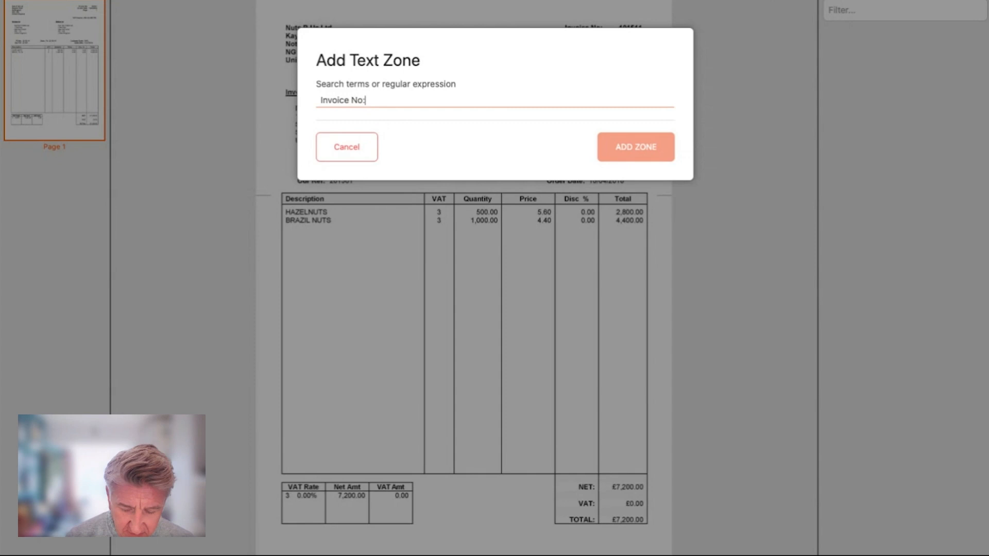
{"action": "key", "text": "Return"}
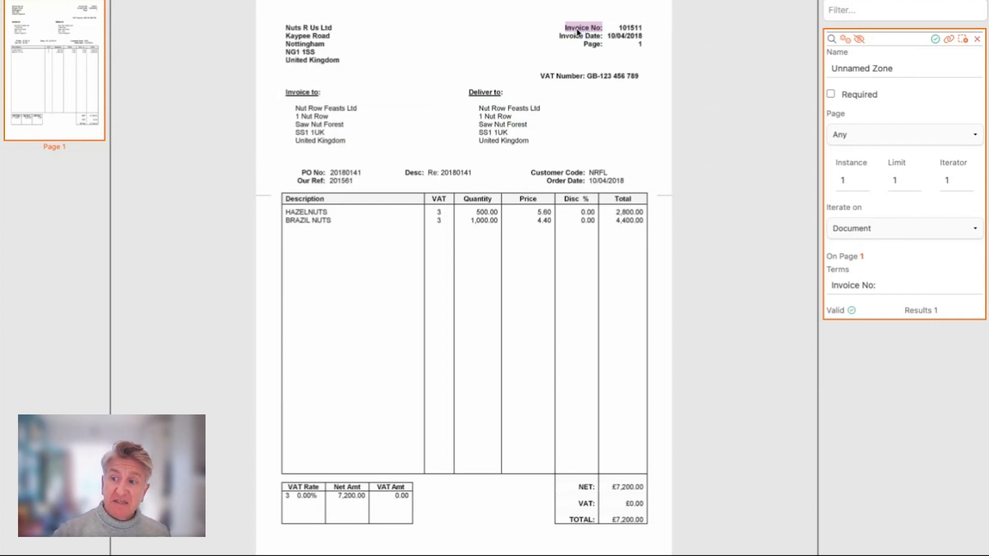
- Draw a box zone around the invoice number value beside the Invoice No: label
{"action": "left_click", "coordinate": [751, 1]}
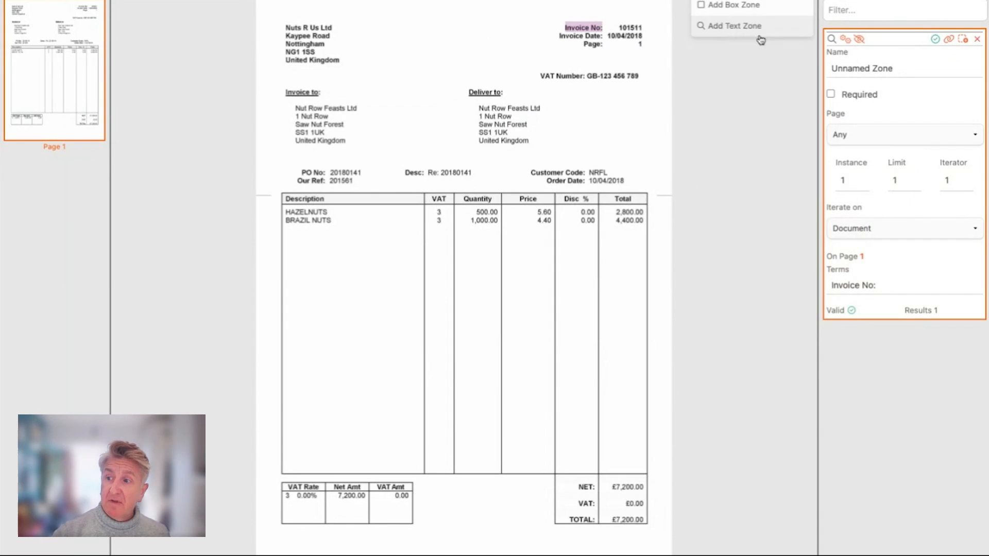
{"action": "left_click", "coordinate": [739, 7]}
{"action": "left_click_drag", "start_coordinate": [612, 22], "coordinate": [649, 33]}
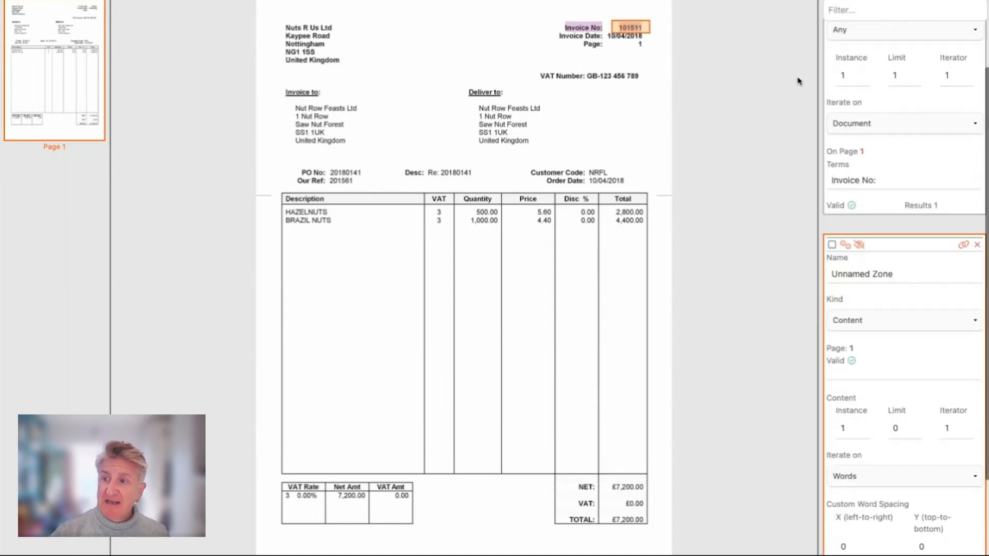
- Open the Invoice No: text zone's properties and inspect its Fields tab before closing the dialog
{"action": "left_click", "coordinate": [600, 29]}
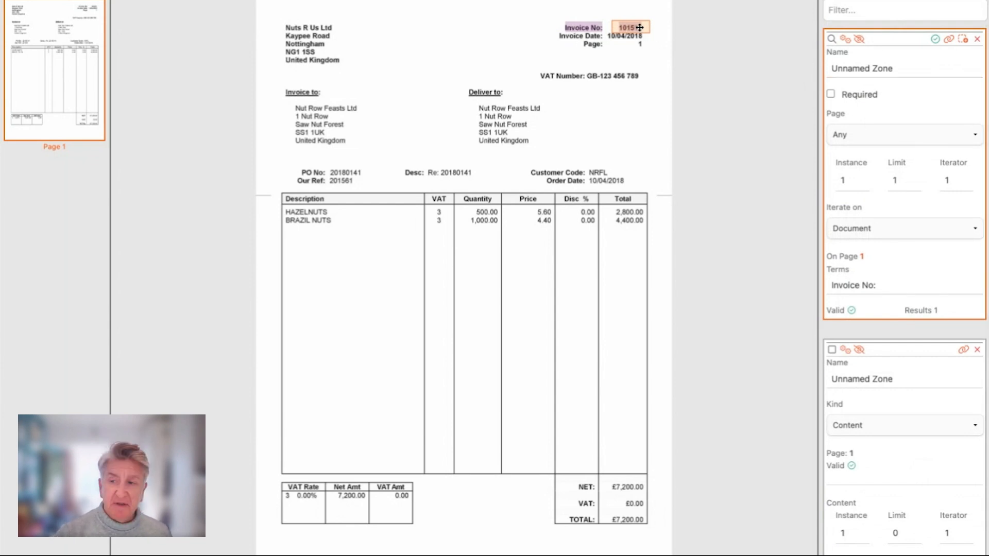
{"action": "left_click", "coordinate": [846, 40]}
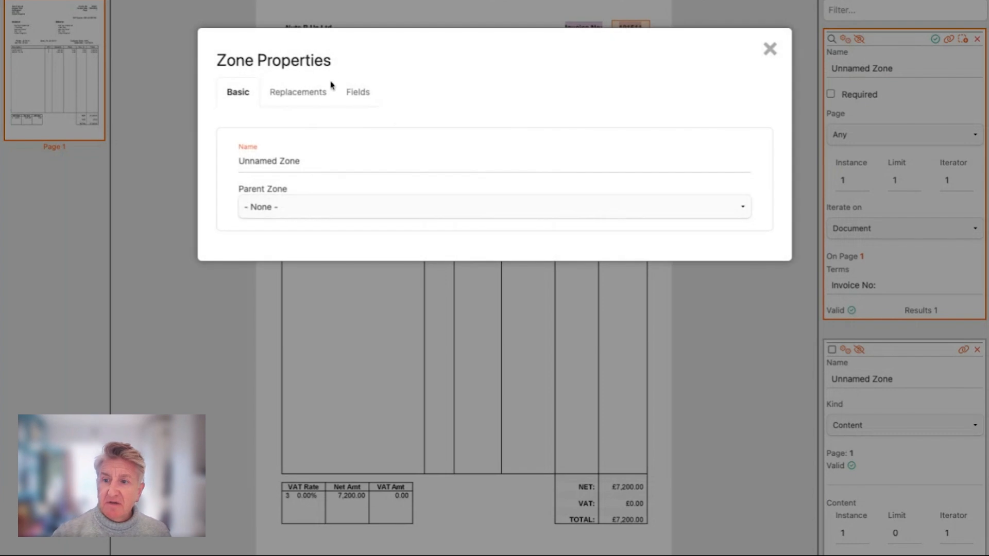
{"action": "left_click", "coordinate": [372, 100]}
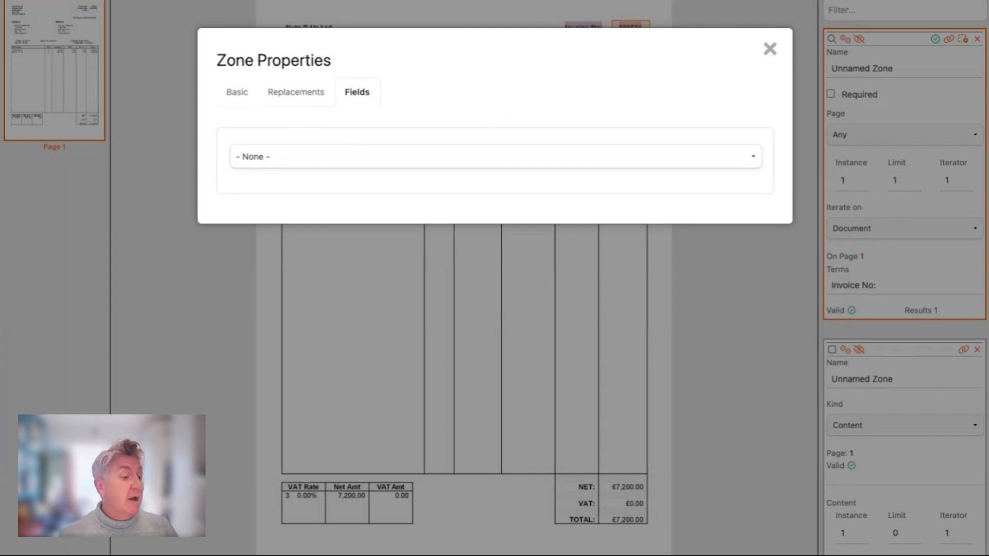
{"action": "left_click", "coordinate": [770, 48]}
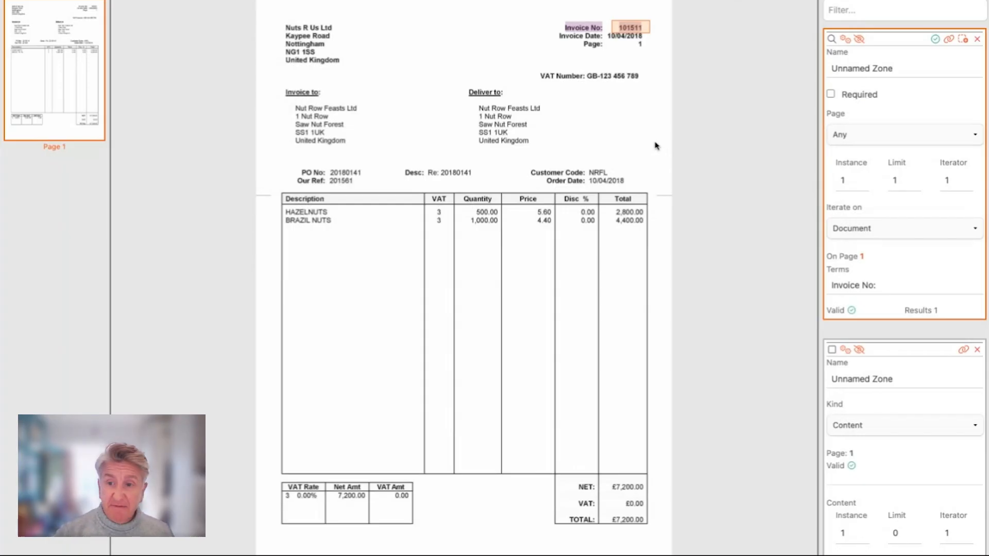
- Draw a box zone around the supplier's name and address block in the top-left corner
{"action": "left_click", "coordinate": [830, 1]}
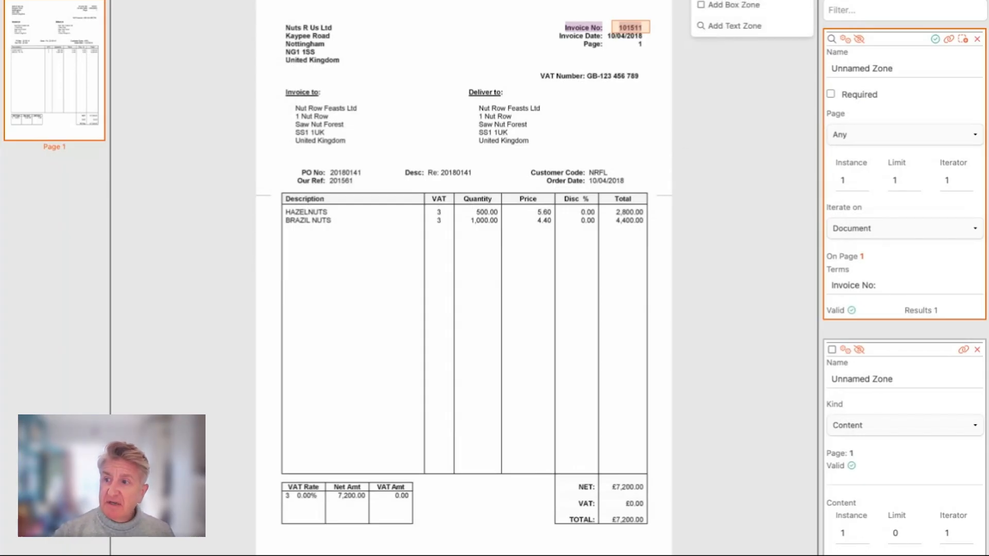
{"action": "left_click", "coordinate": [741, 6]}
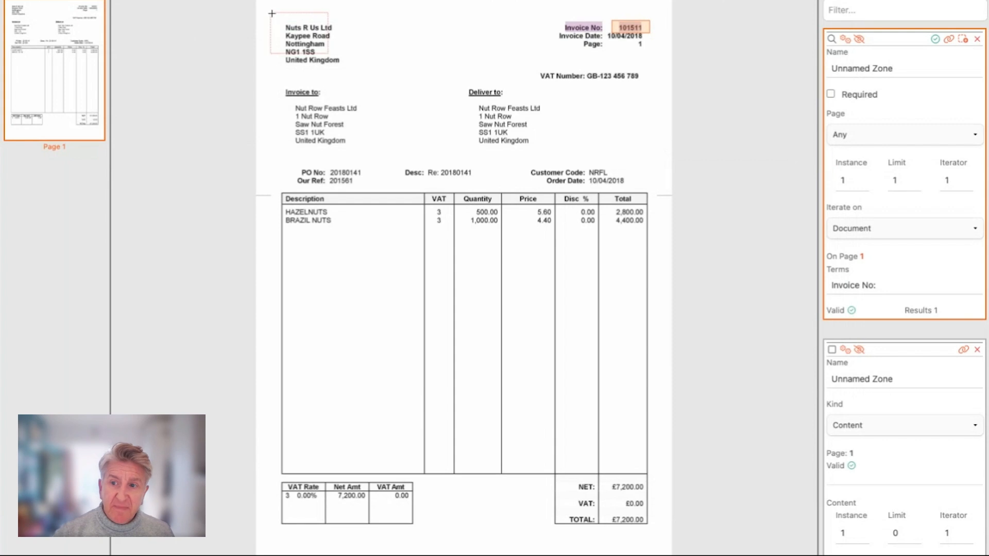
{"action": "left_click_drag", "start_coordinate": [272, 14], "coordinate": [363, 72]}
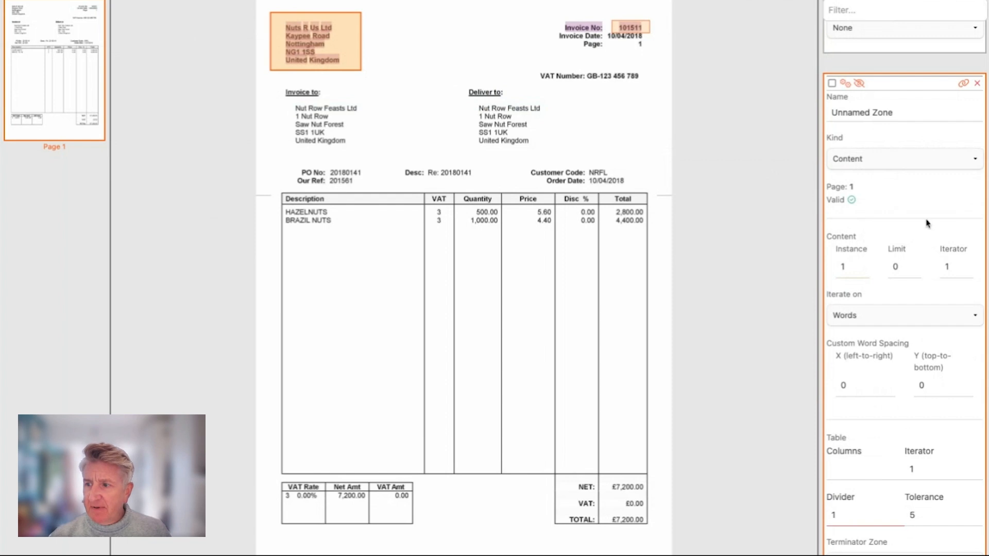
- Set the address zone to iterate on Lines with Instance 2, Limit 2 and Iterator -1
{"action": "left_click", "coordinate": [927, 316]}
{"action": "left_click", "coordinate": [926, 328]}
{"action": "left_click", "coordinate": [963, 270]}
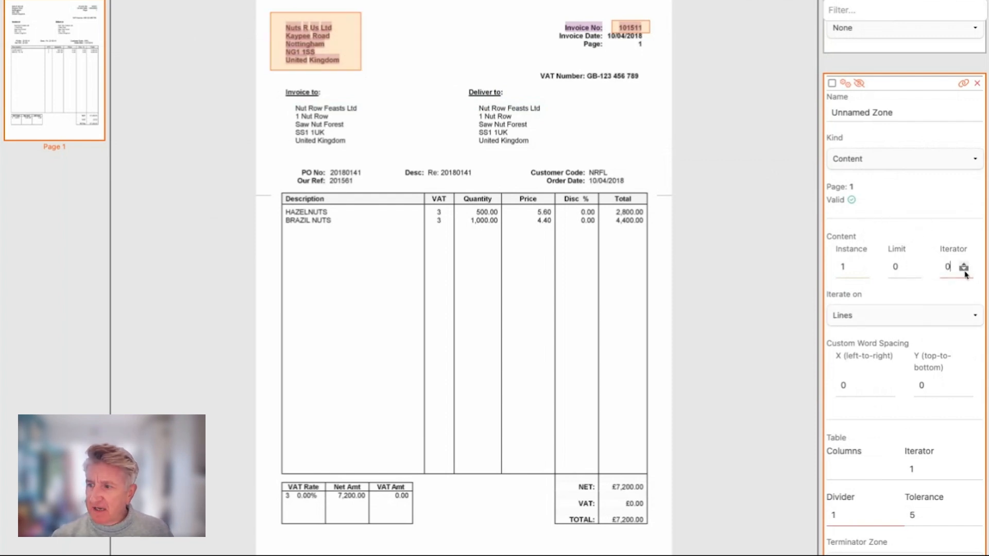
{"action": "left_click", "coordinate": [964, 269]}
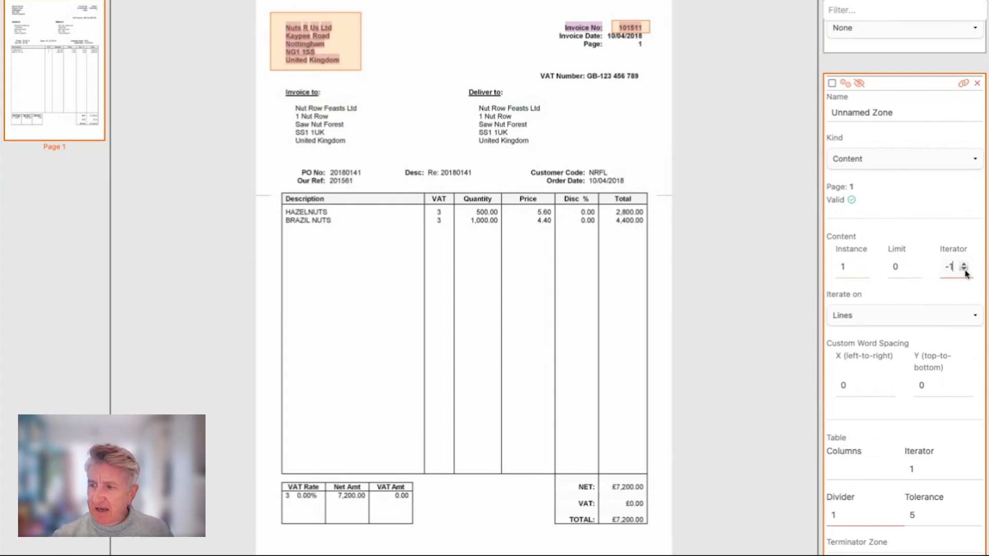
{"action": "left_click", "coordinate": [911, 264]}
{"action": "left_click", "coordinate": [911, 264]}
{"action": "left_click", "coordinate": [859, 264]}
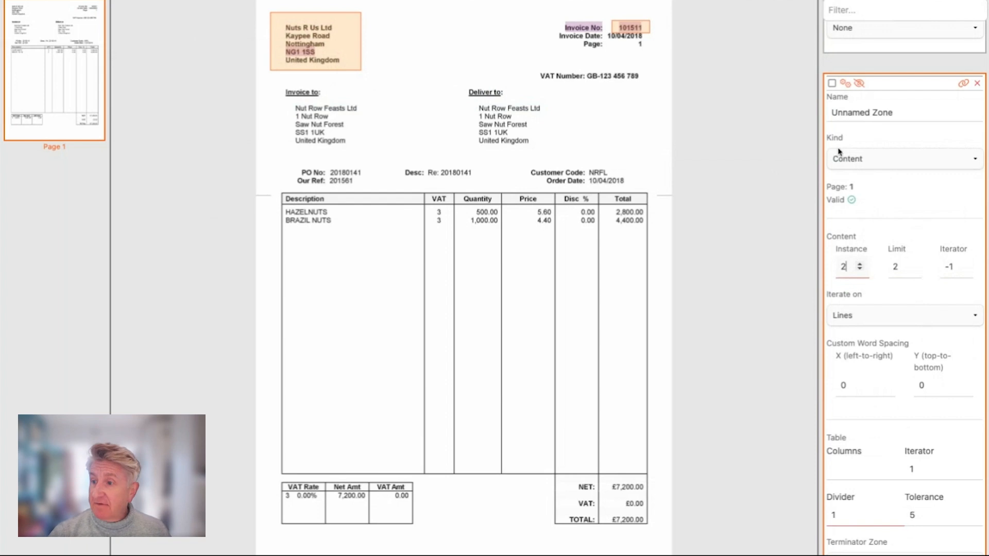
- Draw a box zone covering the body of the line-item table below its header row
{"action": "left_click", "coordinate": [788, 0]}
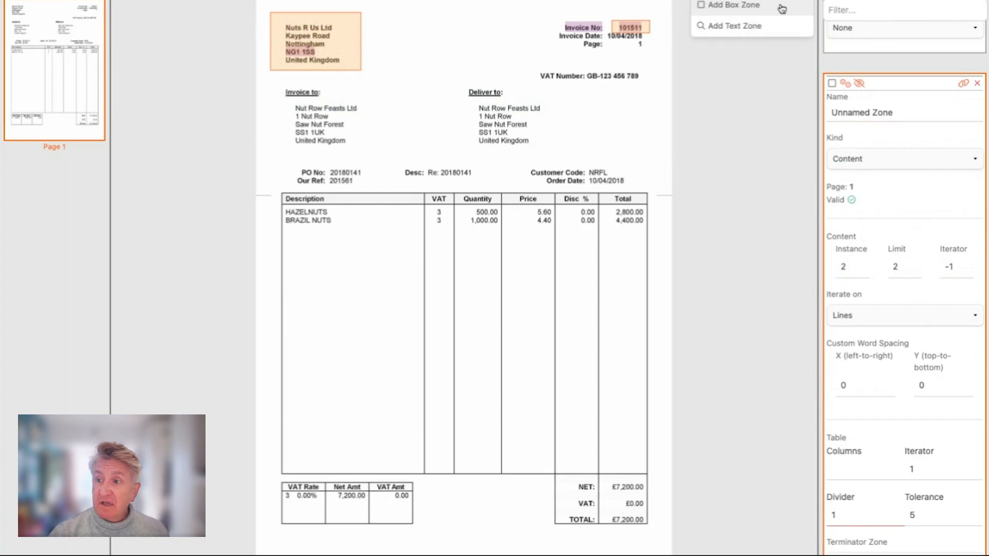
{"action": "left_click", "coordinate": [752, 10]}
{"action": "left_click_drag", "start_coordinate": [278, 205], "coordinate": [655, 475]}
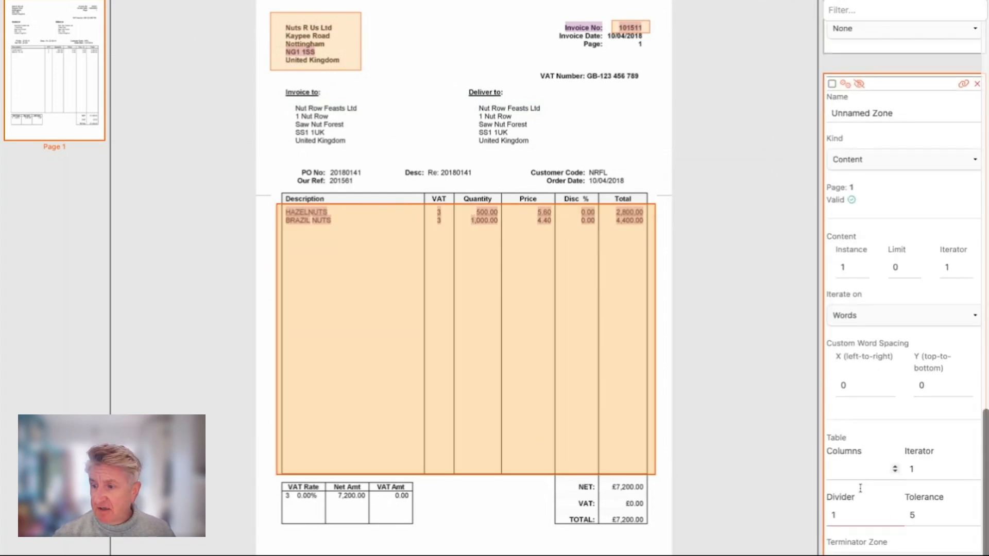
- Set the table zone's number of columns to 6
{"action": "left_click", "coordinate": [896, 467]}
{"action": "left_click", "coordinate": [896, 467]}
{"action": "left_click", "coordinate": [895, 467]}
{"action": "left_click", "coordinate": [895, 467]}
{"action": "left_click", "coordinate": [896, 466]}
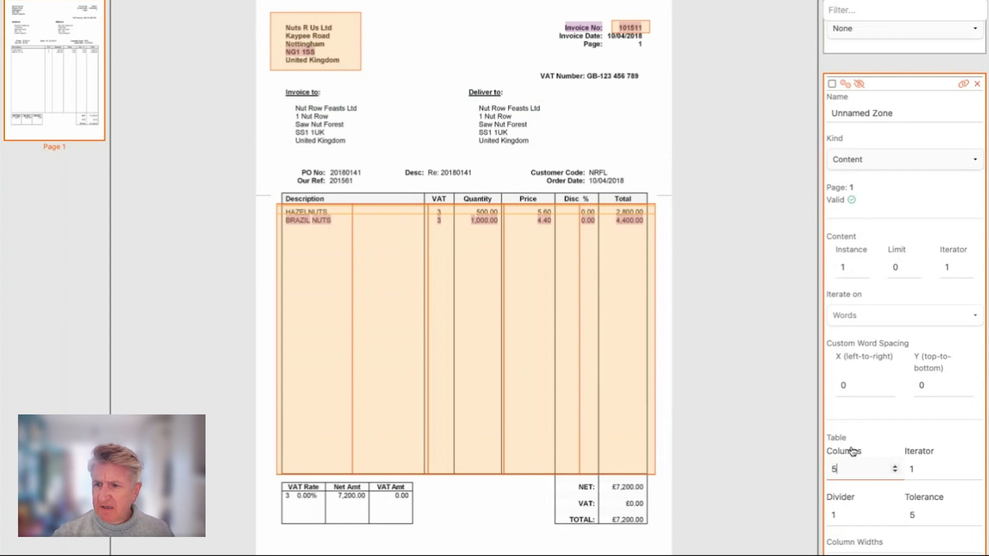
{"action": "left_click", "coordinate": [896, 467]}
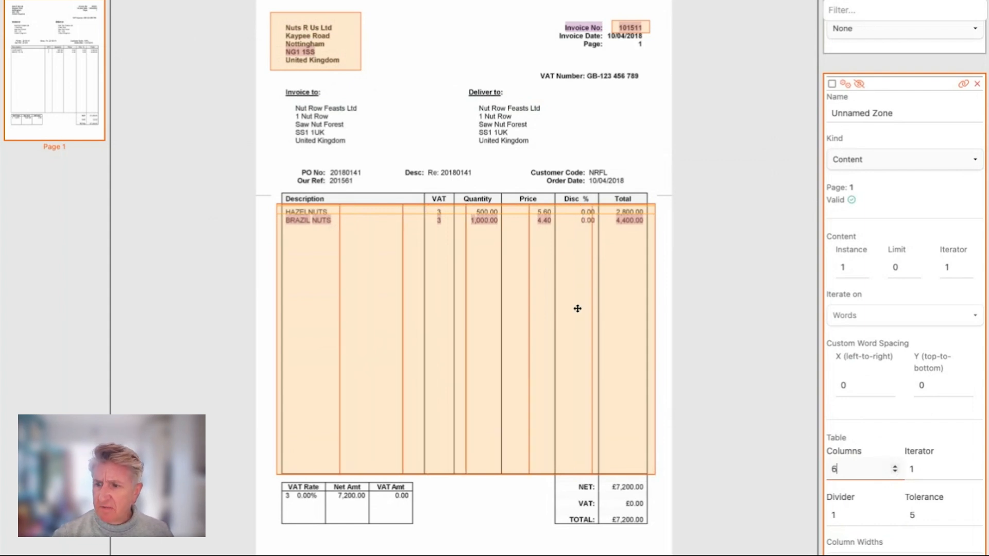
- Move the table zone's column dividers to line up with the Description, VAT, Quantity, Price, Disc % and Total columns
{"action": "left_click_drag", "start_coordinate": [592, 325], "coordinate": [601, 325]}
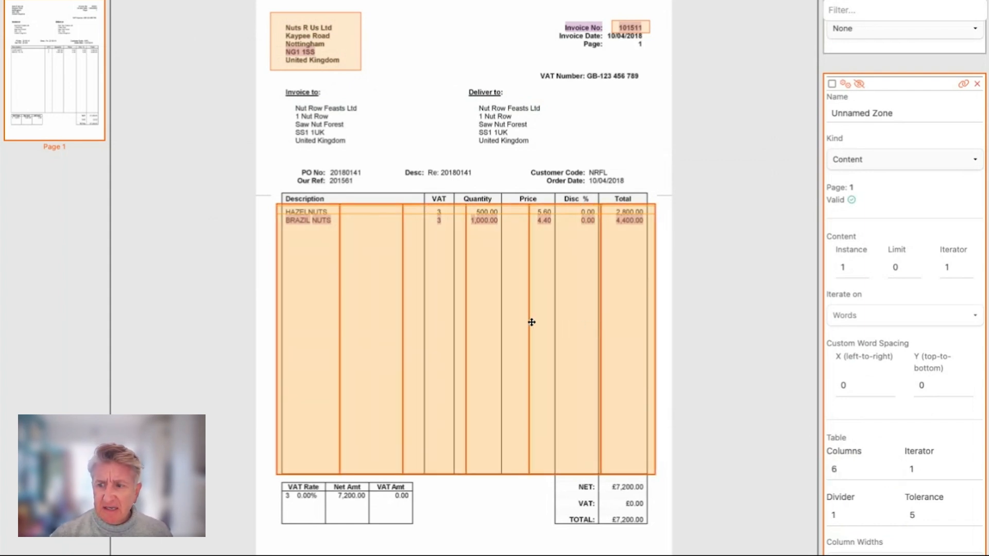
{"action": "left_click_drag", "start_coordinate": [529, 323], "coordinate": [550, 322]}
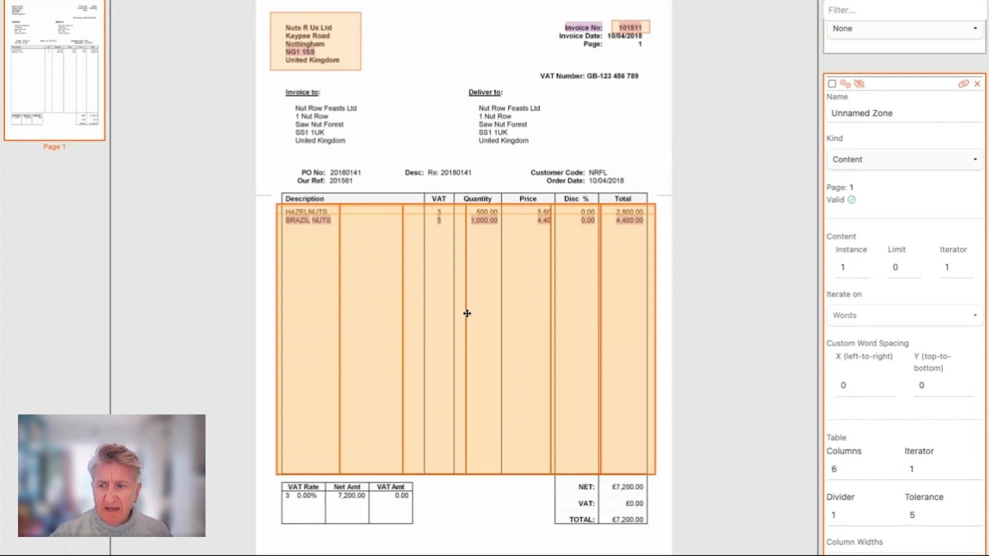
{"action": "left_click_drag", "start_coordinate": [466, 313], "coordinate": [501, 313]}
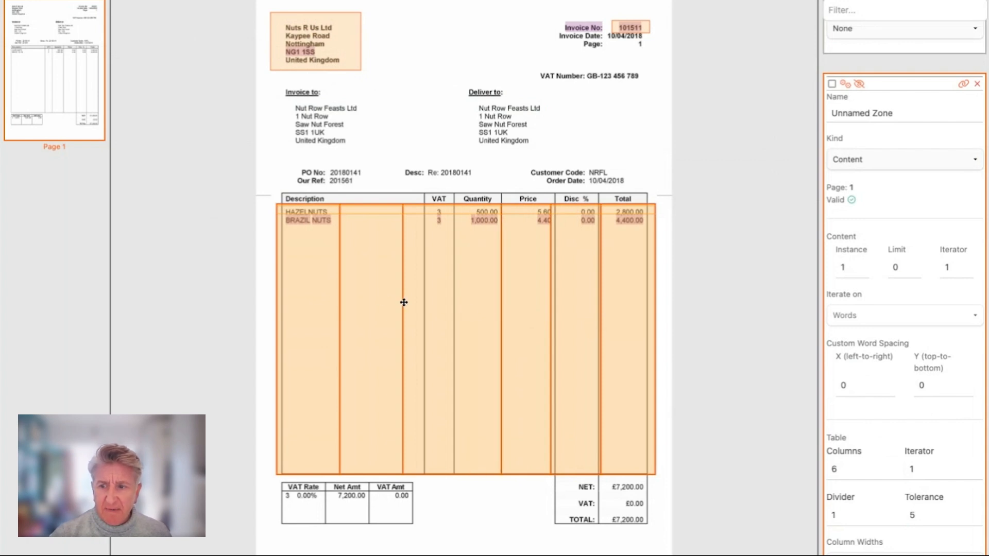
{"action": "left_click_drag", "start_coordinate": [403, 303], "coordinate": [416, 303]}
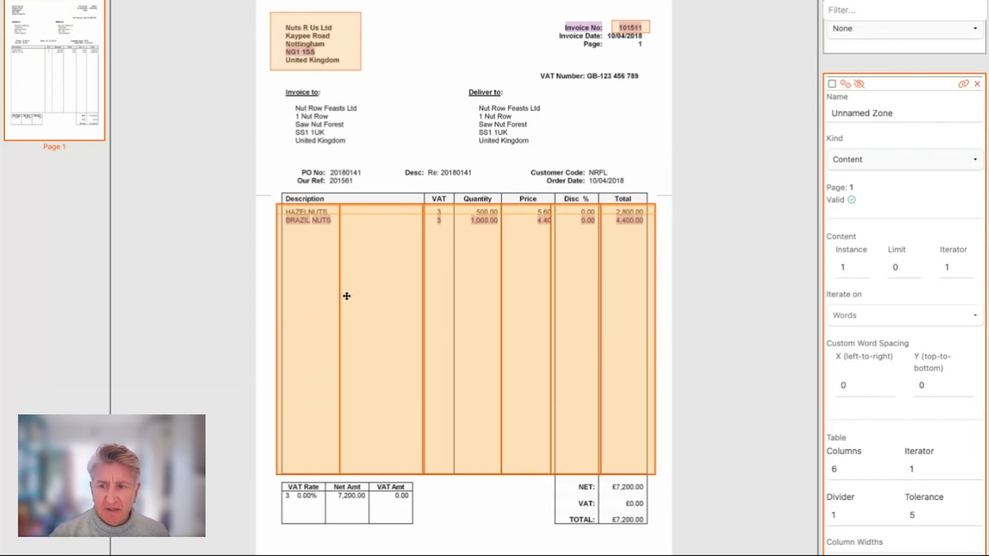
{"action": "left_click_drag", "start_coordinate": [421, 293], "coordinate": [453, 298]}
{"action": "left_click_drag", "start_coordinate": [340, 286], "coordinate": [425, 287]}
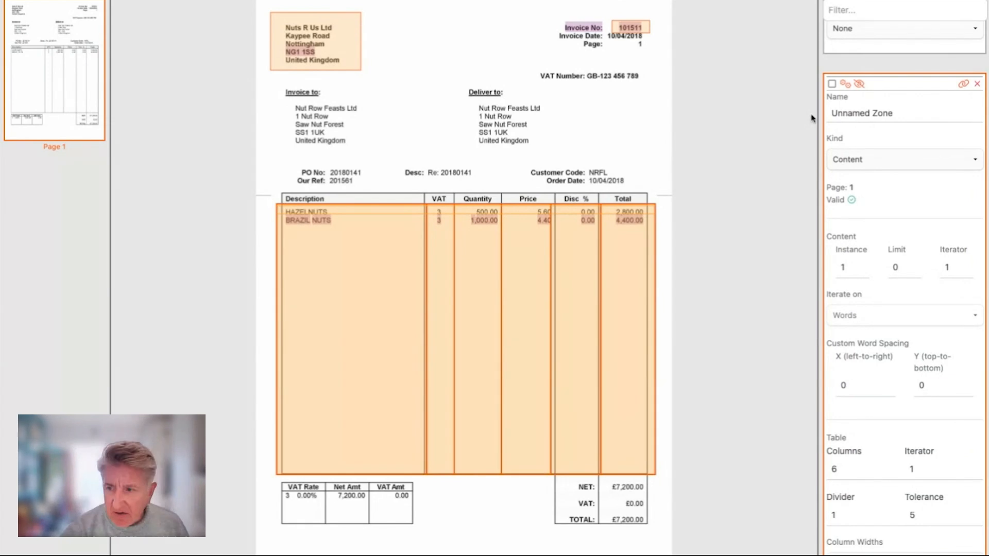
{"action": "scroll", "coordinate": [917, 223], "scroll_direction": "down", "scroll_amount": 2}
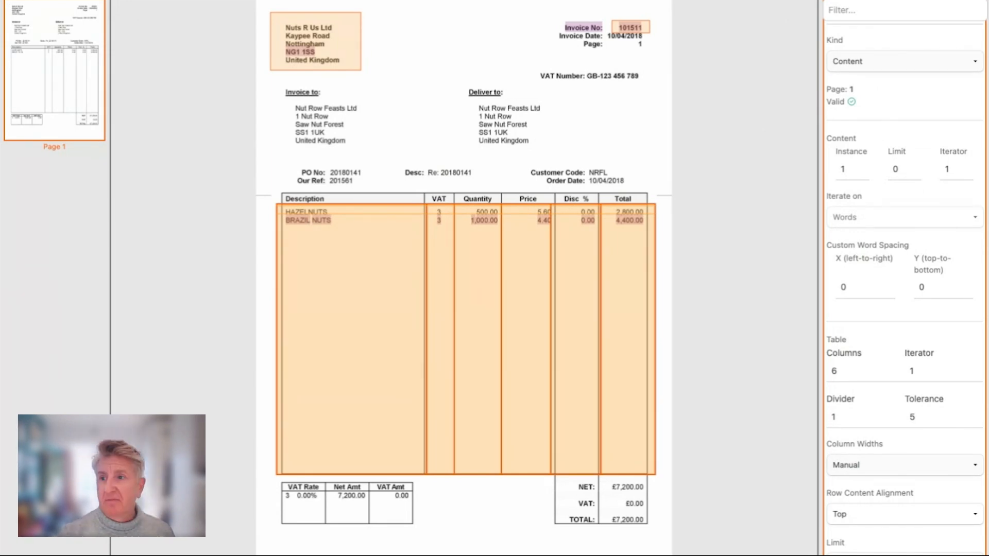
- Add a text zone on the invoice that searches for the regular expression /[0-9]{6}/ to catch the six-digit invoice number
{"action": "left_click", "coordinate": [779, 1]}
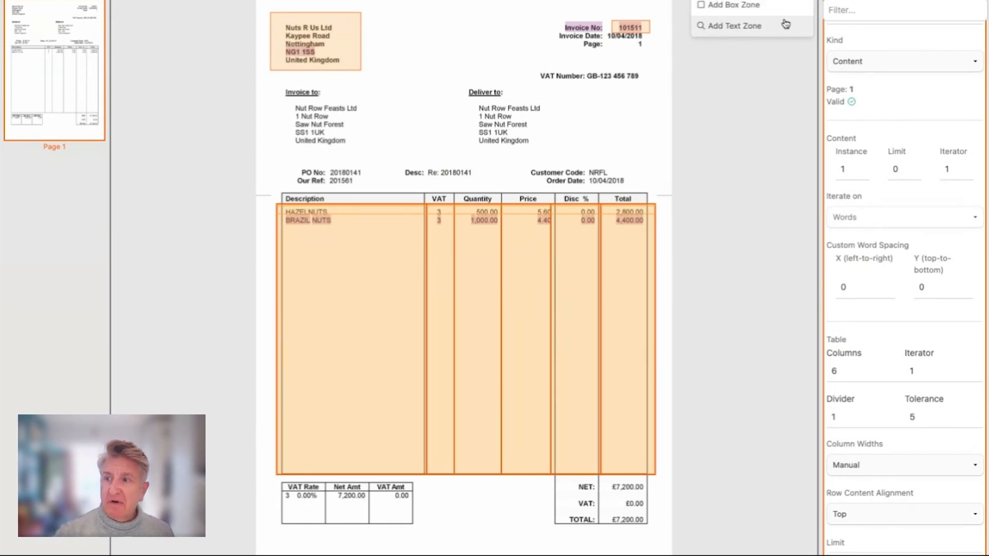
{"action": "left_click", "coordinate": [754, 27]}
{"action": "left_click", "coordinate": [406, 104]}
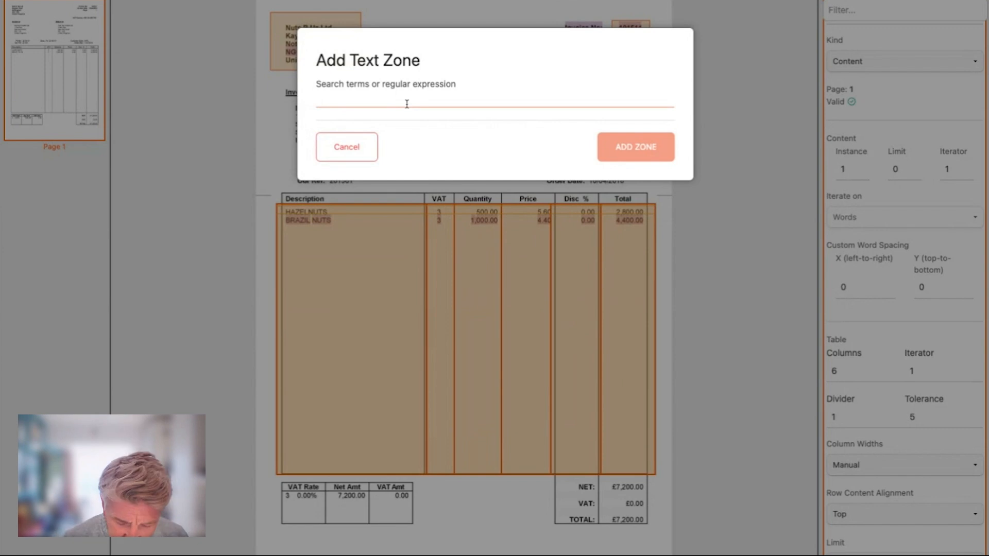
{"action": "type", "text": "/["}
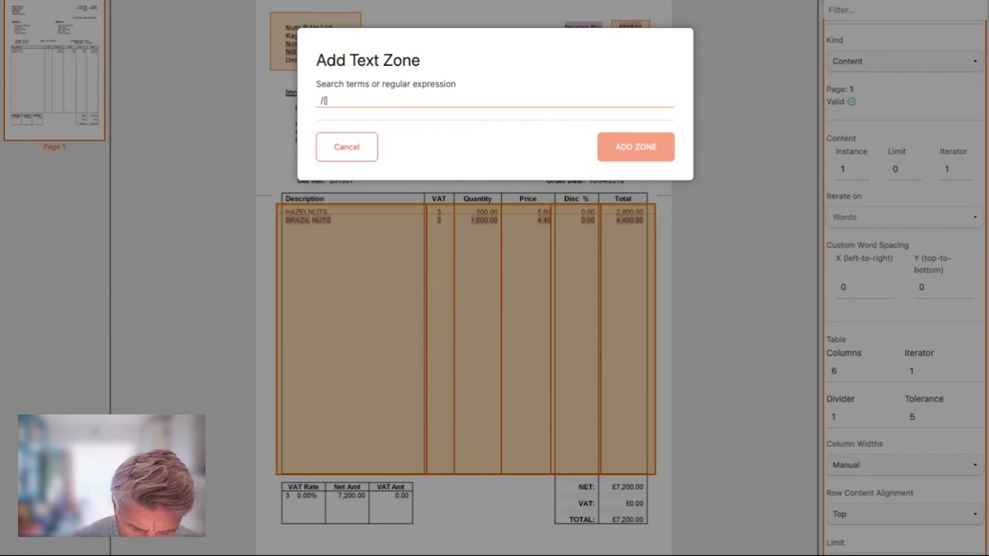
{"action": "type", "text": "0-9]{"}
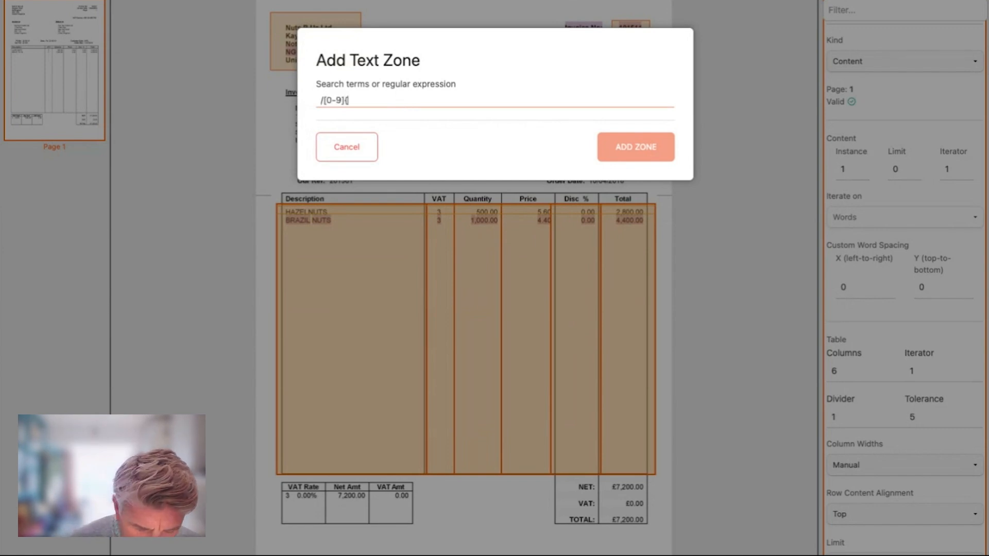
{"action": "type", "text": "6"}
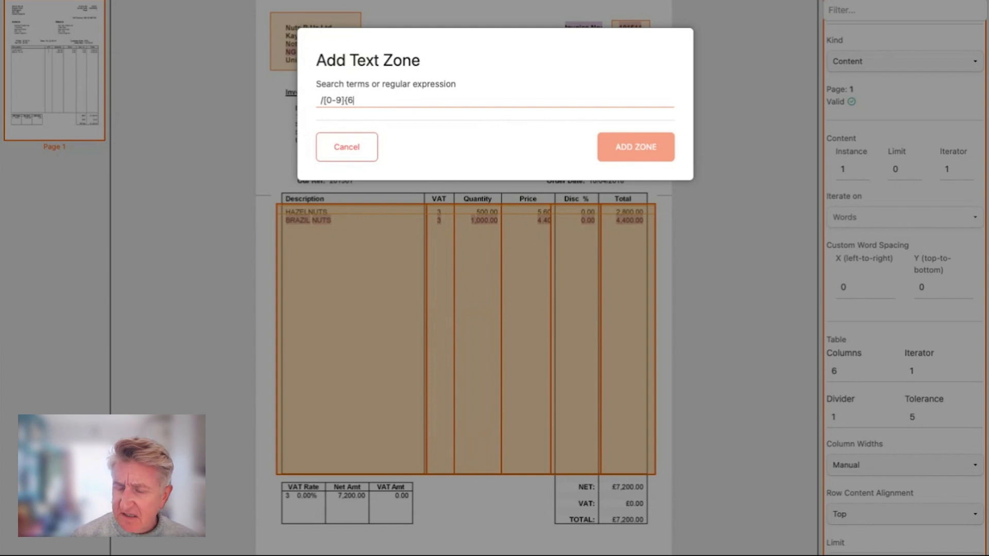
{"action": "type", "text": "}/"}
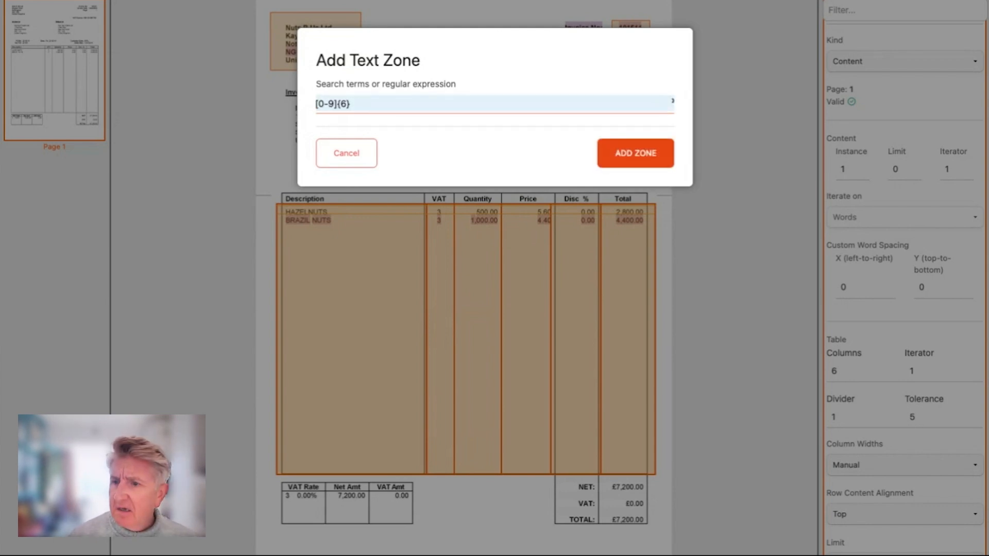
{"action": "key", "text": "Return"}
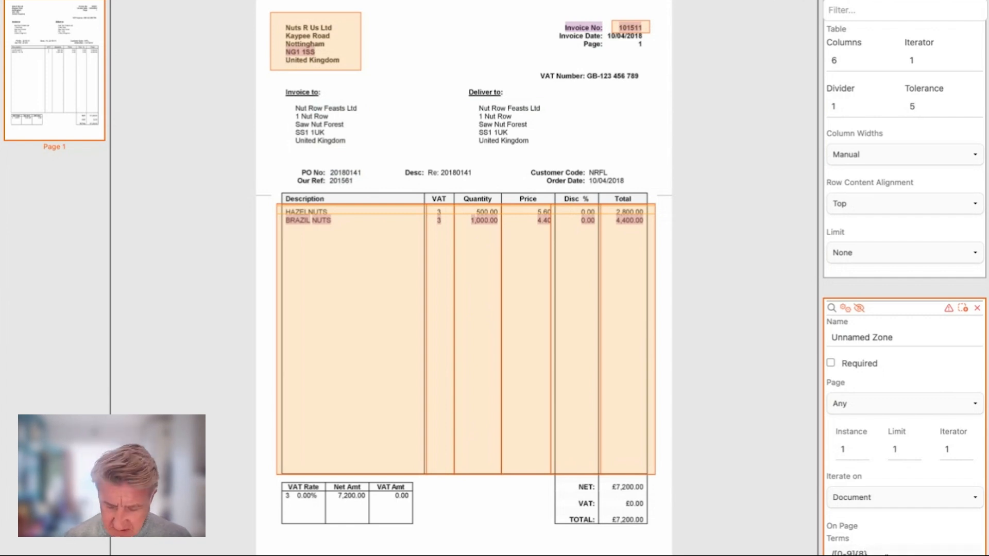
{"action": "type", "text": "/"}
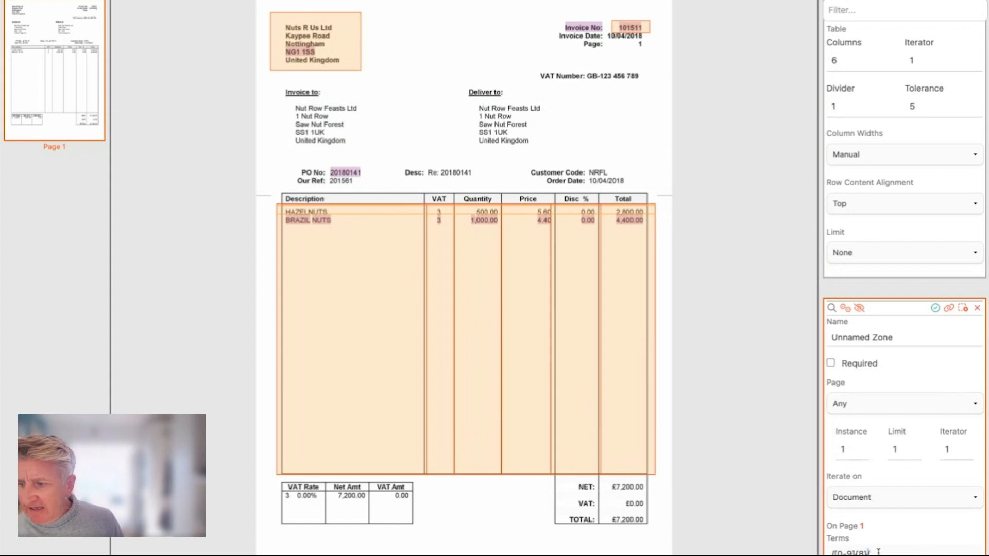
{"action": "left_click_drag", "start_coordinate": [878, 551], "coordinate": [824, 552]}
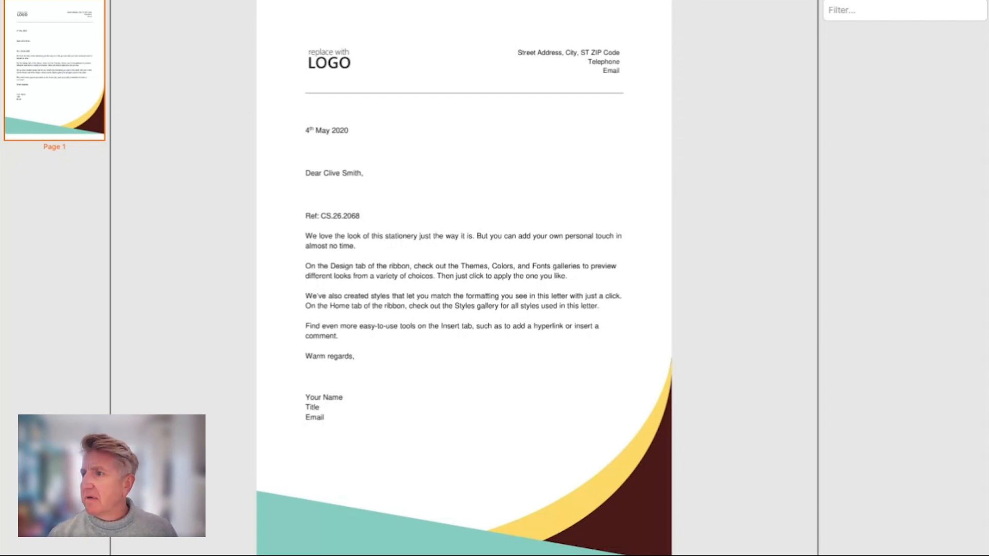
- On the letter, add a text zone with the pasted regular expression /[A-Z]{2}\.\d{2}\.\d{4}/ to find the reference code
{"action": "left_click", "coordinate": [823, 1]}
{"action": "left_click", "coordinate": [734, 26]}
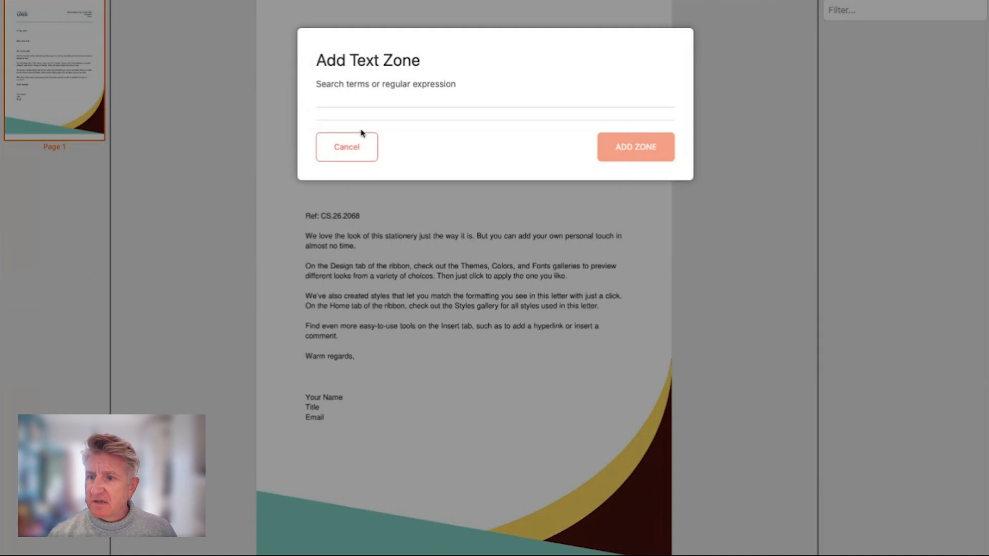
{"action": "left_click", "coordinate": [369, 100]}
{"action": "type", "text": "/[A-Z]{2}\\.\\d{2}\\.\\d{4}/"}
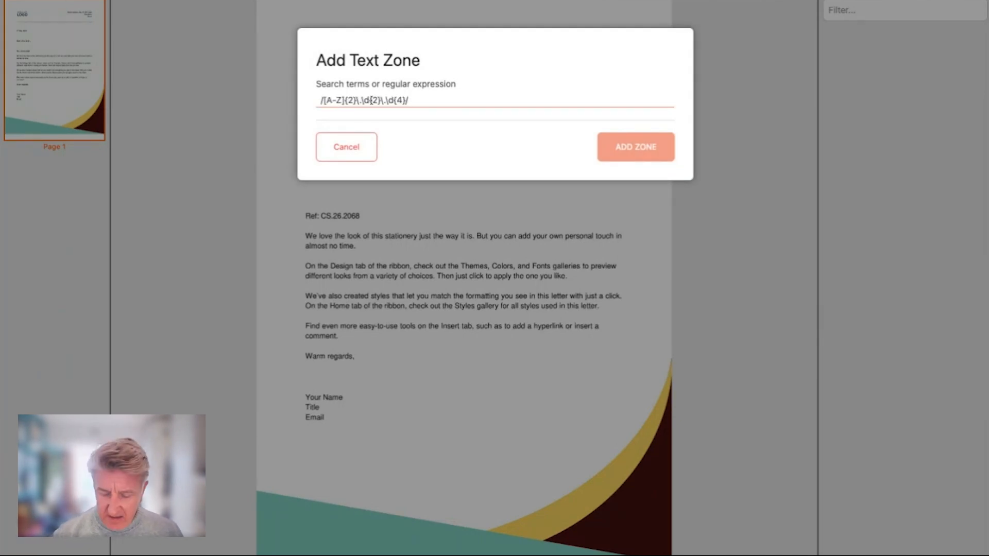
{"action": "key", "text": "Return"}
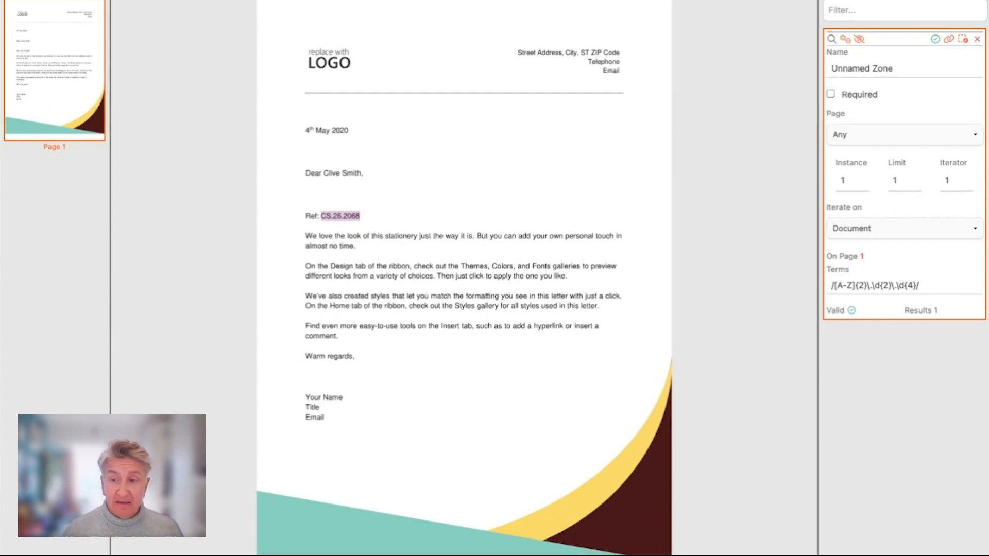
{"action": "left_click", "coordinate": [921, 287]}
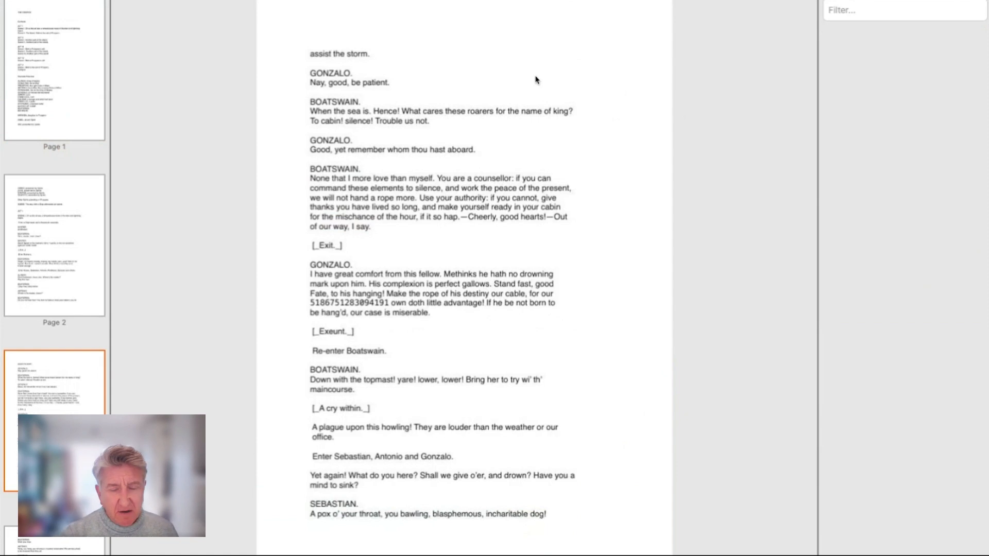
- On the play script, add a text zone using the preset pattern Credit card numbers (Visa, Mastercard, AMEX)
{"action": "left_click", "coordinate": [804, 1]}
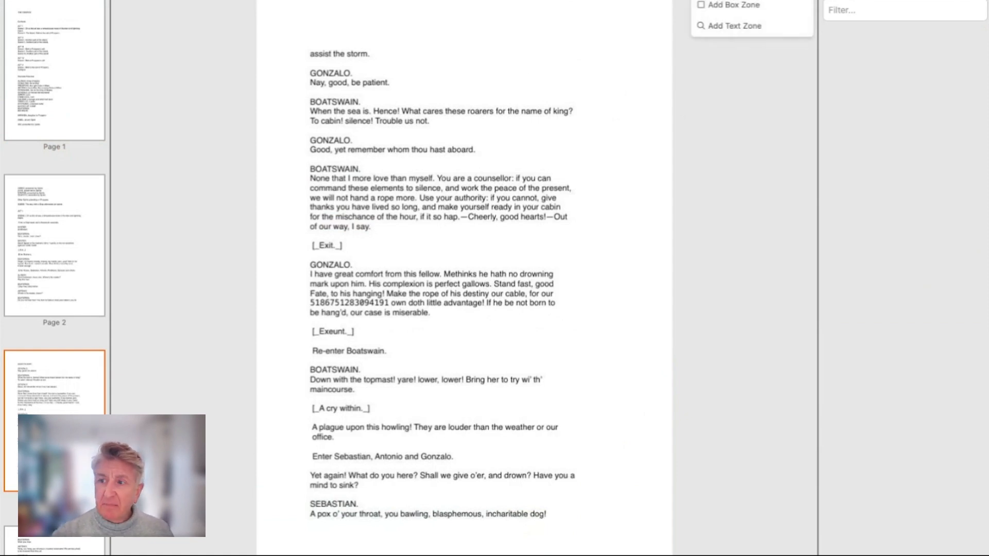
{"action": "left_click", "coordinate": [743, 32]}
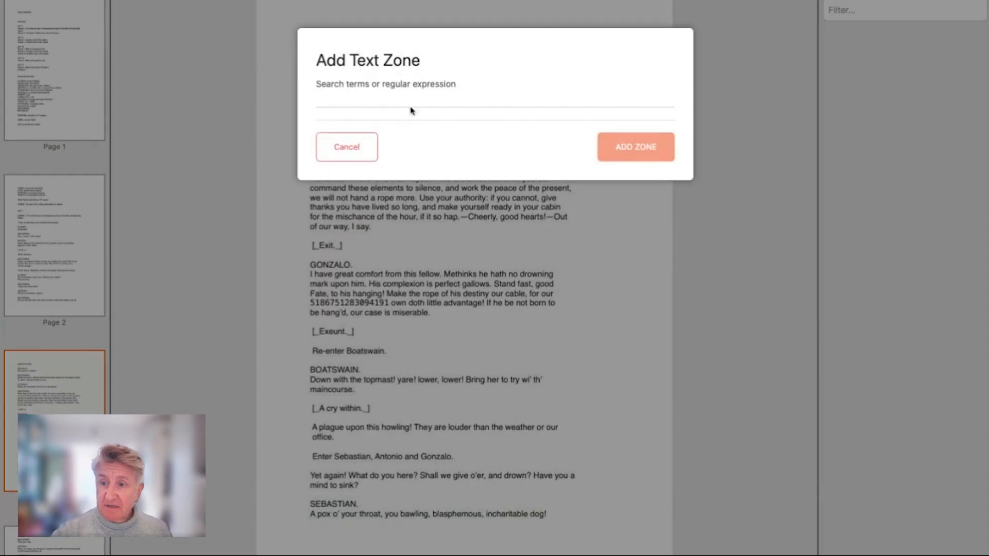
{"action": "left_click", "coordinate": [392, 99]}
{"action": "type", "text": "cre"}
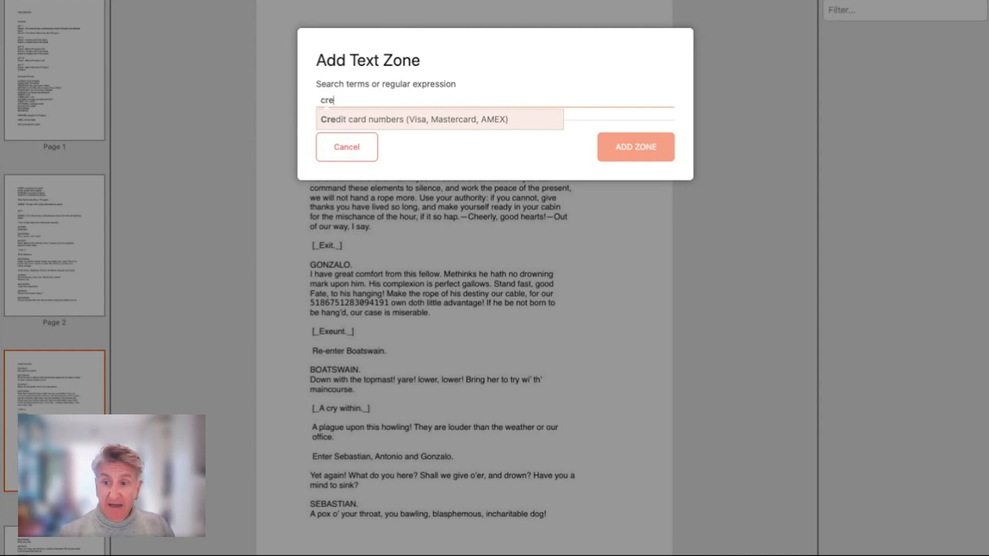
{"action": "key", "text": "Return"}
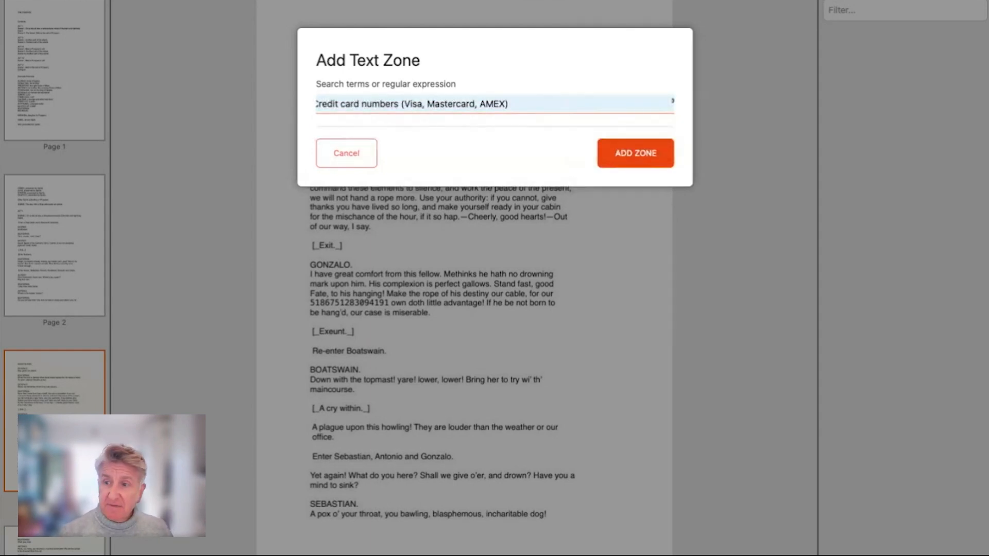
{"action": "key", "text": "Return"}
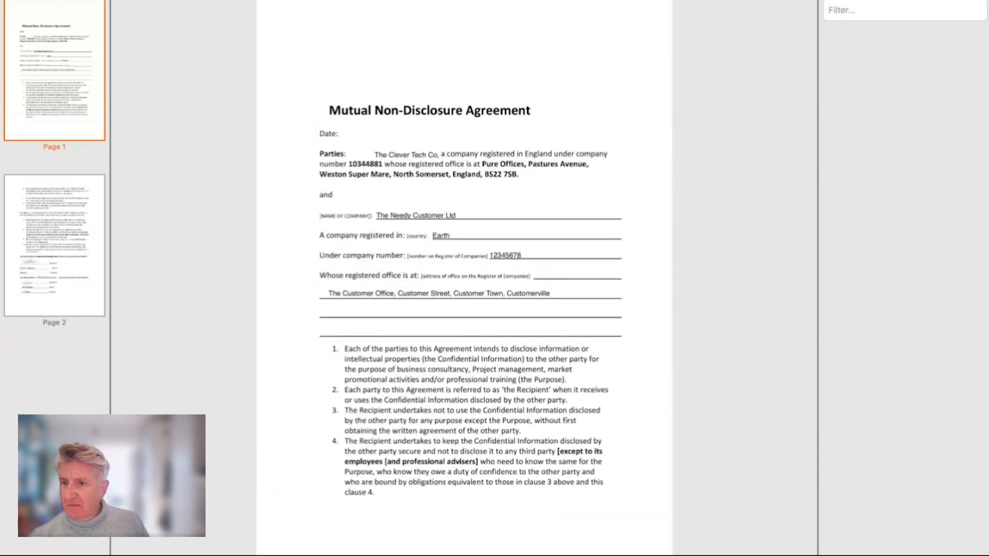
- Go to page 2 of the NDA and draw a box zone around the first signature line
{"action": "left_click", "coordinate": [63, 237]}
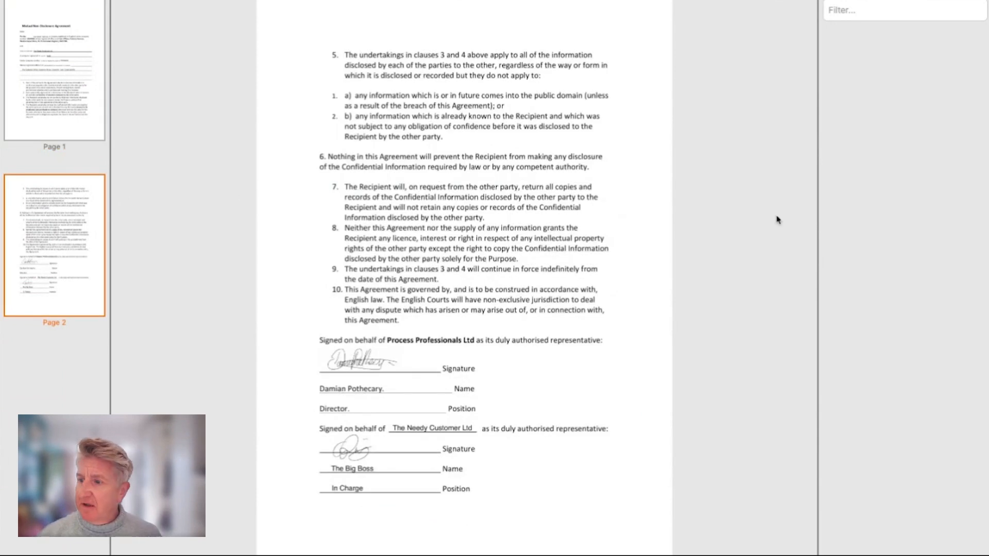
{"action": "left_click", "coordinate": [745, 1]}
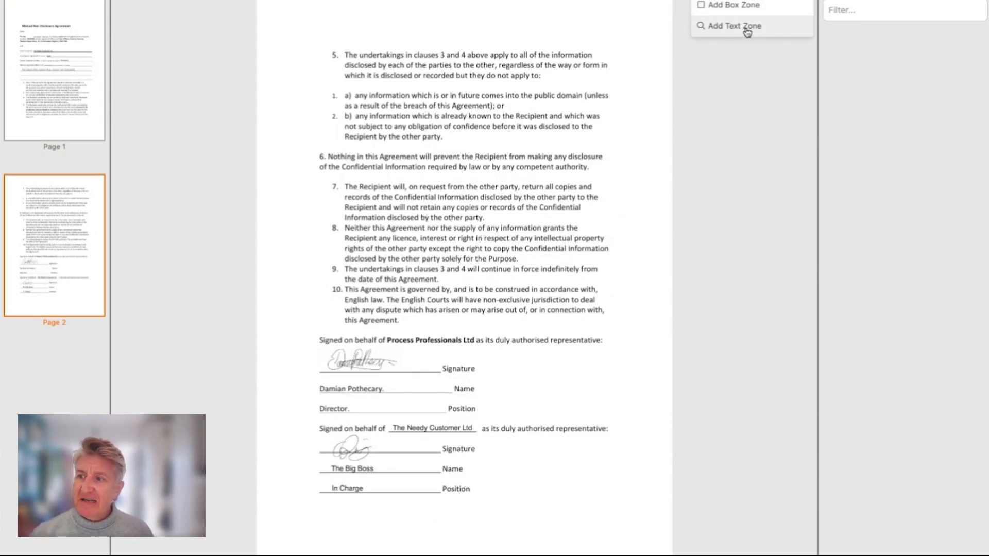
{"action": "left_click", "coordinate": [745, 7]}
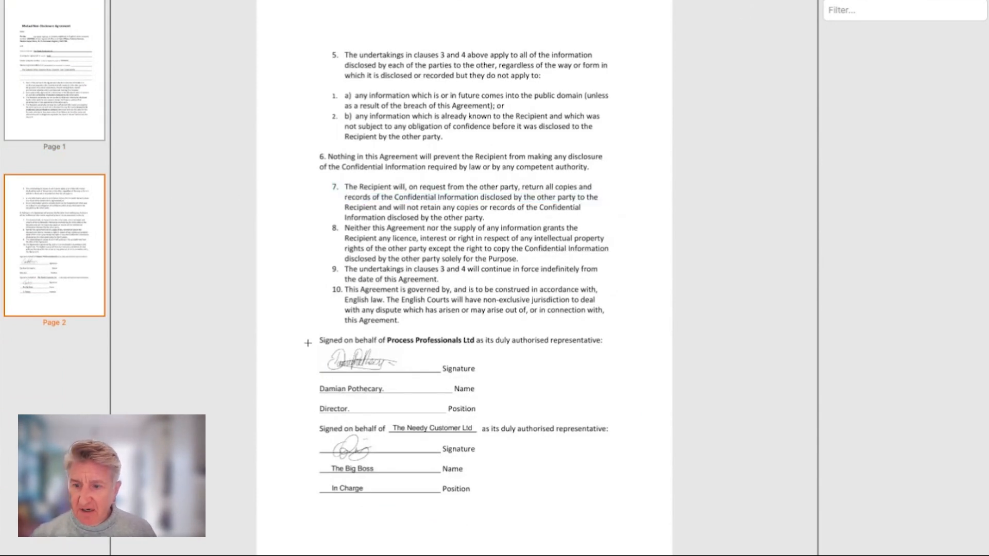
{"action": "left_click_drag", "start_coordinate": [309, 343], "coordinate": [444, 374]}
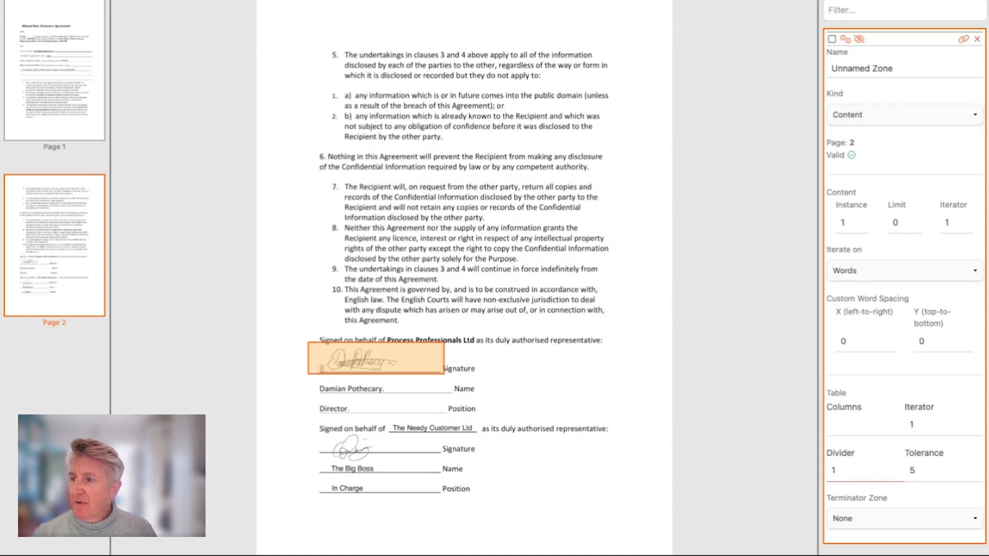
- Set the signature zone's kind to Mark with a marked area threshold of 13%
{"action": "left_click", "coordinate": [895, 113]}
{"action": "left_click", "coordinate": [845, 131]}
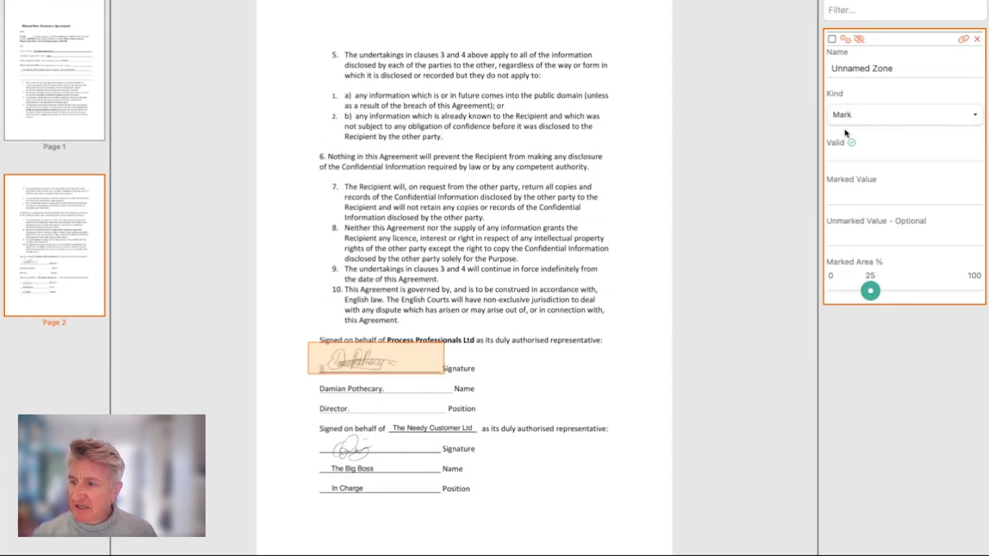
{"action": "mouse_move", "coordinate": [872, 299]}
{"action": "left_mouse_down"}
{"action": "mouse_move", "coordinate": [853, 300]}
{"action": "mouse_move", "coordinate": [864, 292]}
{"action": "mouse_move", "coordinate": [854, 291]}
{"action": "left_mouse_up"}
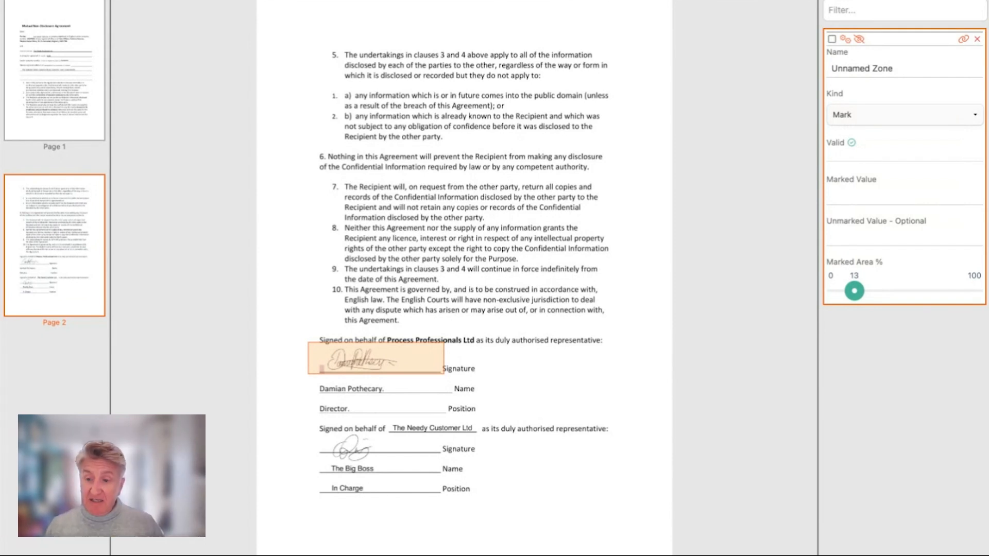
- Set the mark zone's marked value to signed and its unmarked value to unsigned
{"action": "left_click", "coordinate": [873, 194]}
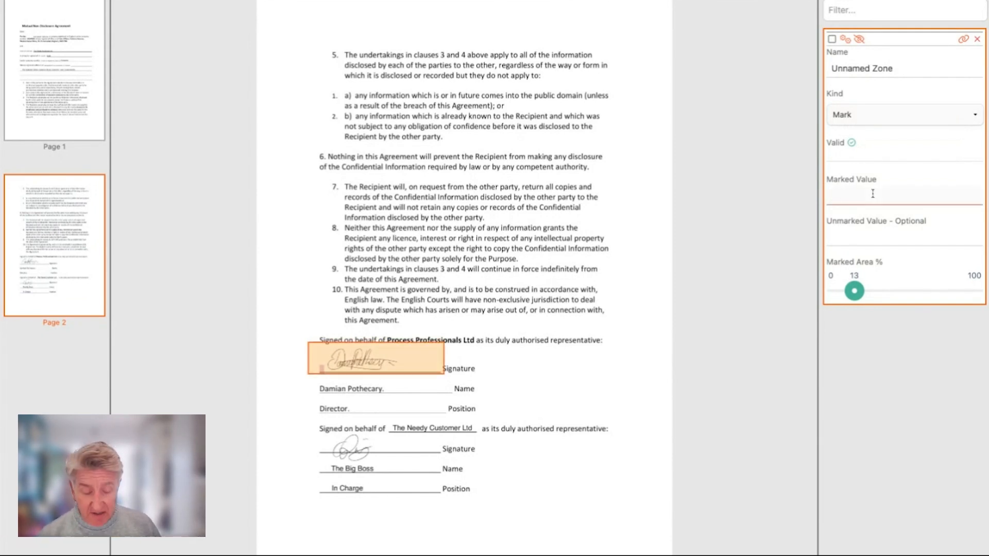
{"action": "type", "text": "signed"}
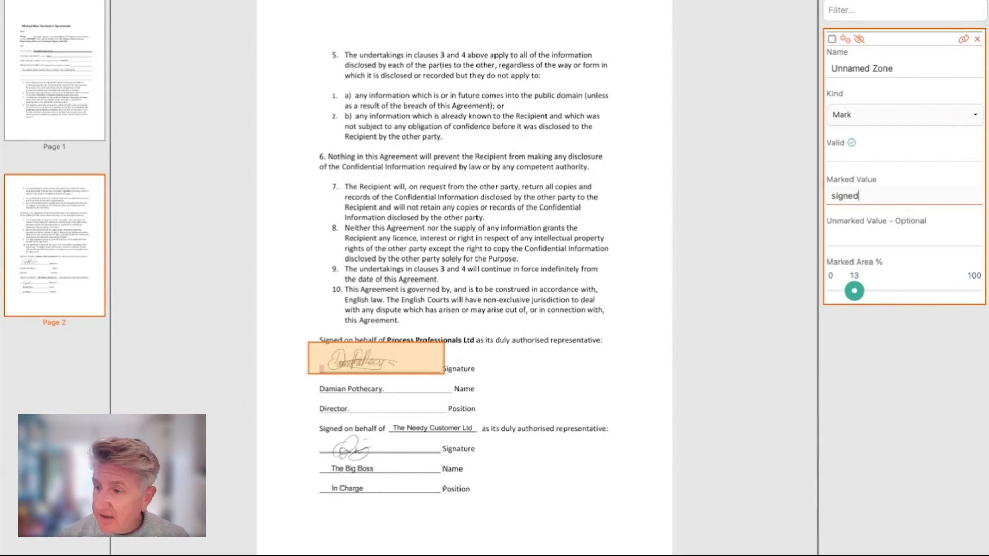
{"action": "left_click", "coordinate": [897, 240]}
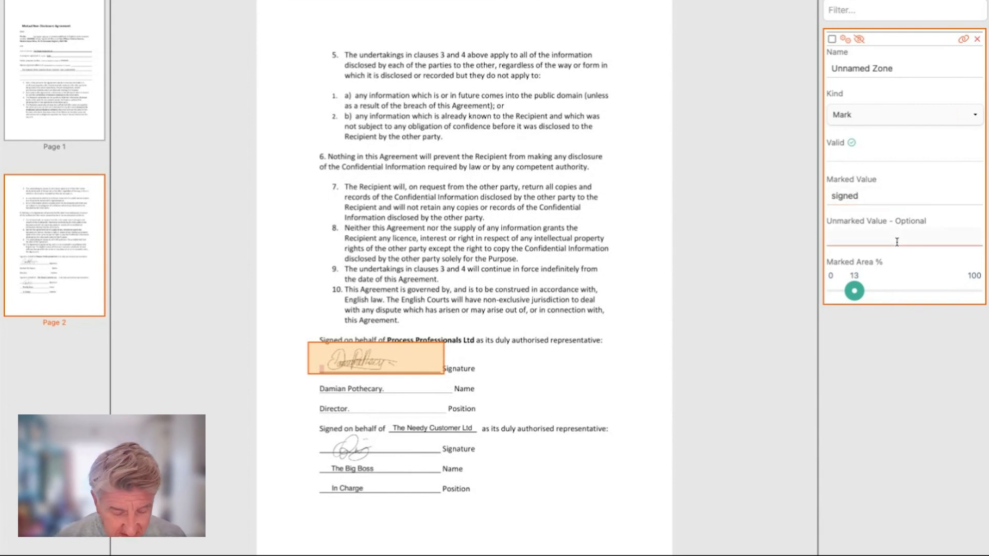
{"action": "type", "text": "unsig"}
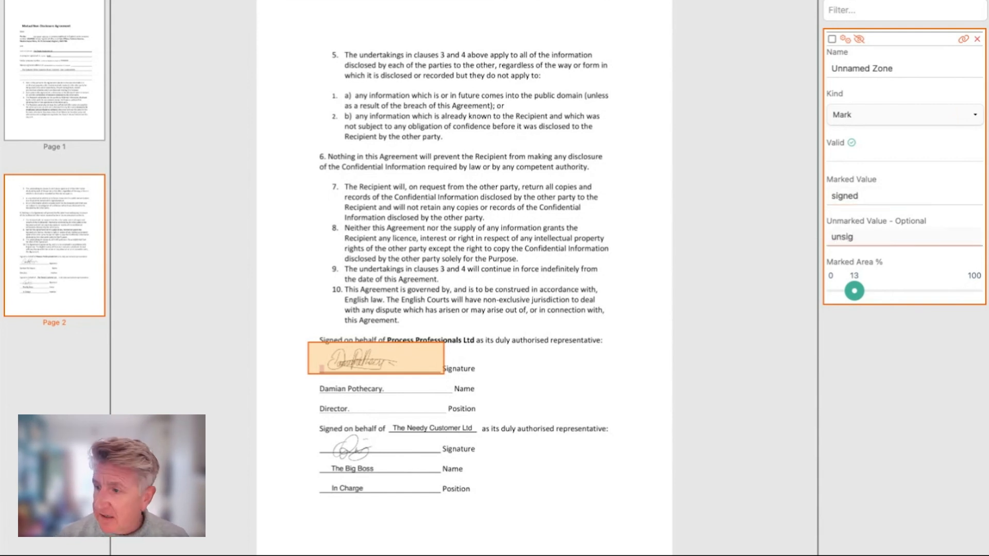
{"action": "type", "text": "ned"}
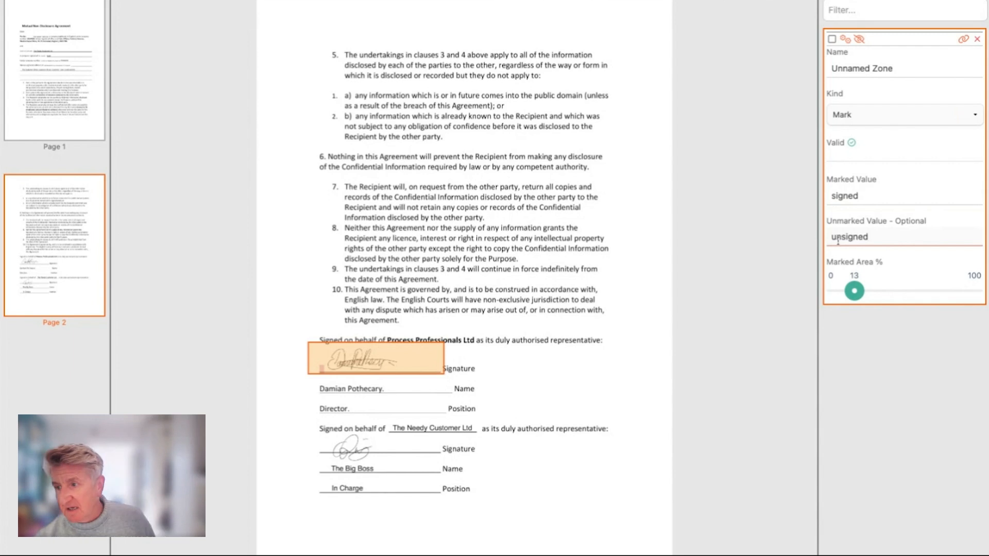
{"action": "left_click", "coordinate": [939, 413]}
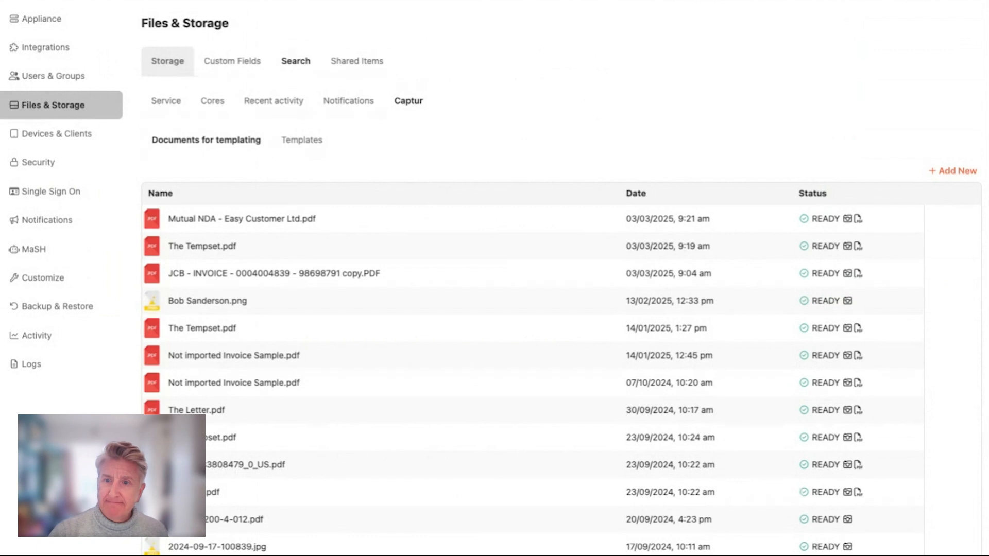
- Open the Accounts Payable storage location and review its Search and Data settings
{"action": "left_click", "coordinate": [167, 61]}
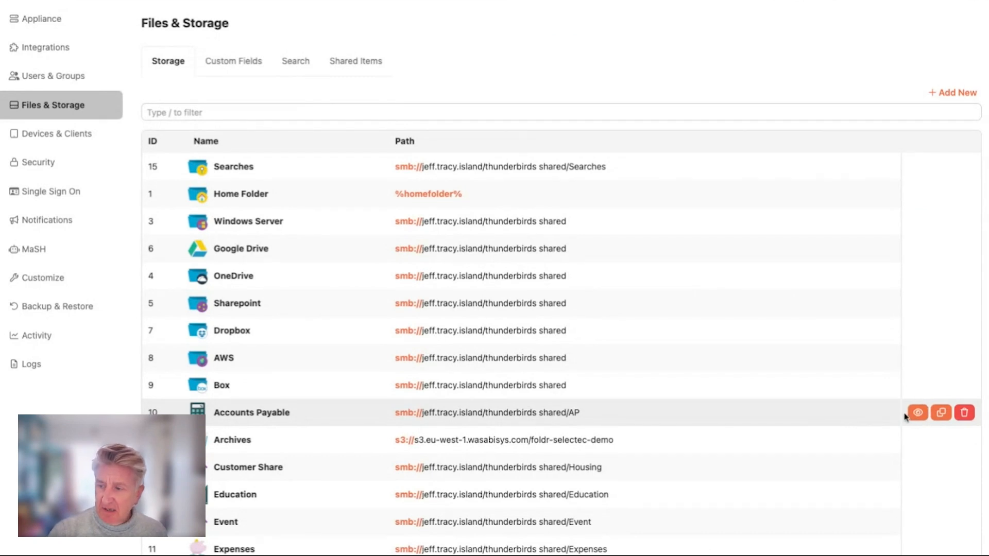
{"action": "left_click", "coordinate": [918, 414]}
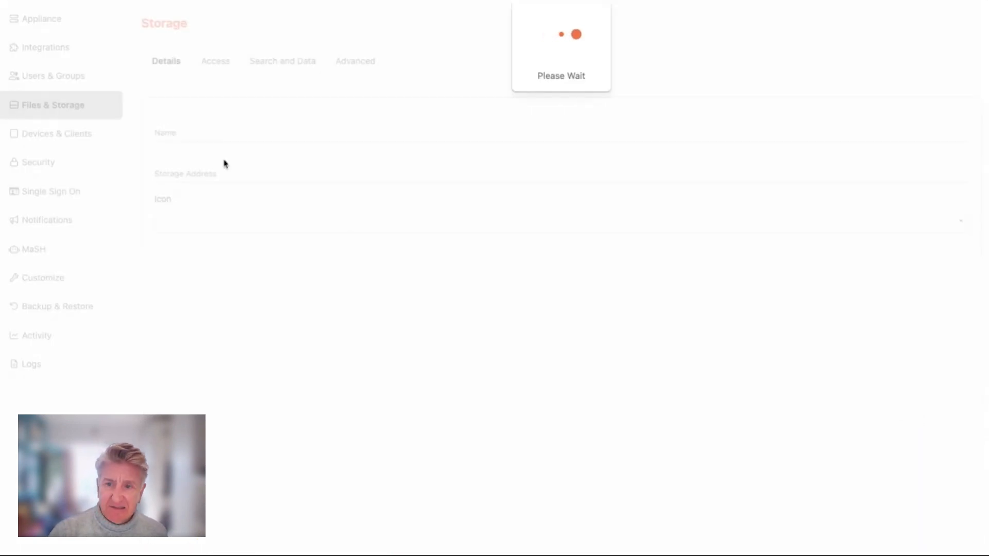
{"action": "left_click_drag", "start_coordinate": [338, 172], "coordinate": [147, 172]}
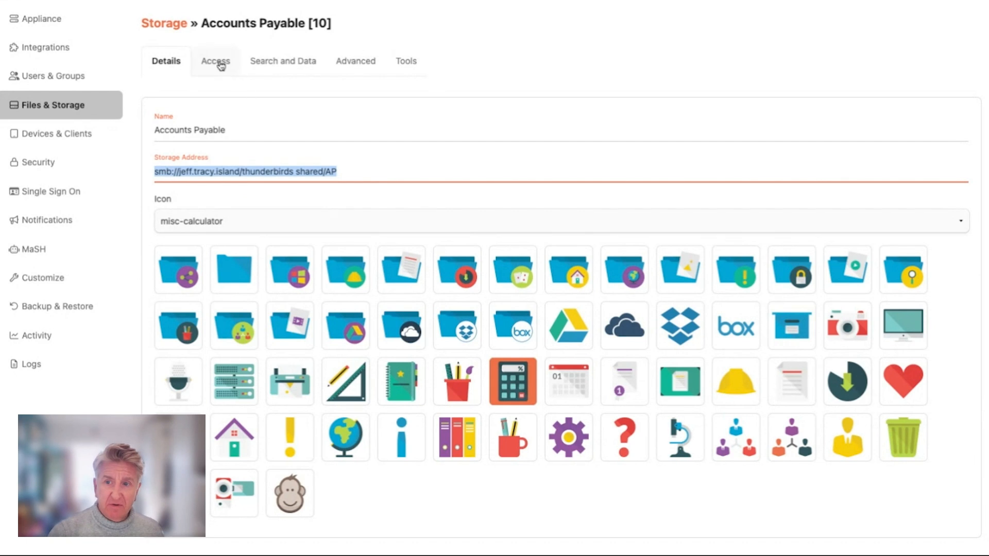
{"action": "left_click", "coordinate": [266, 64]}
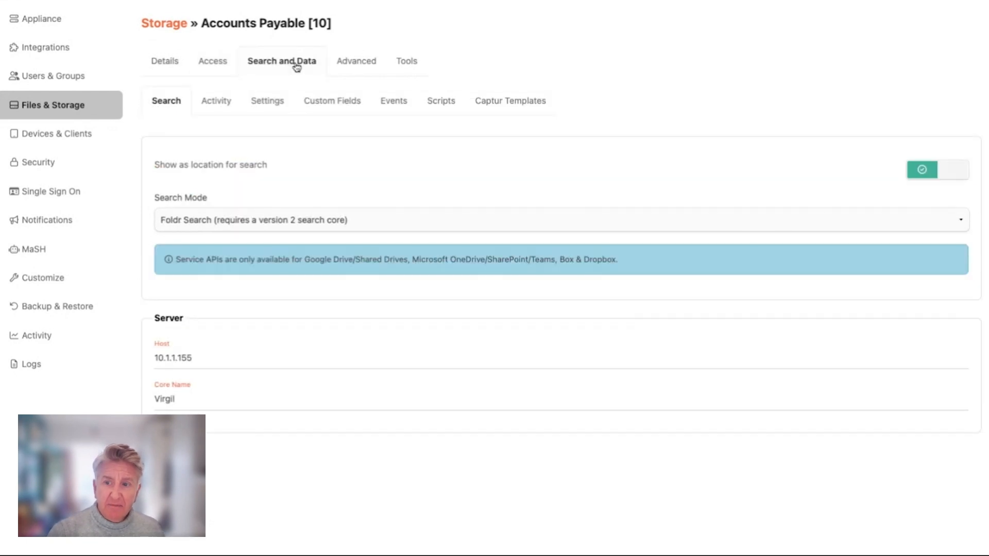
{"action": "left_click", "coordinate": [265, 103]}
{"action": "scroll", "coordinate": [260, 219], "scroll_direction": "down", "scroll_amount": 5}
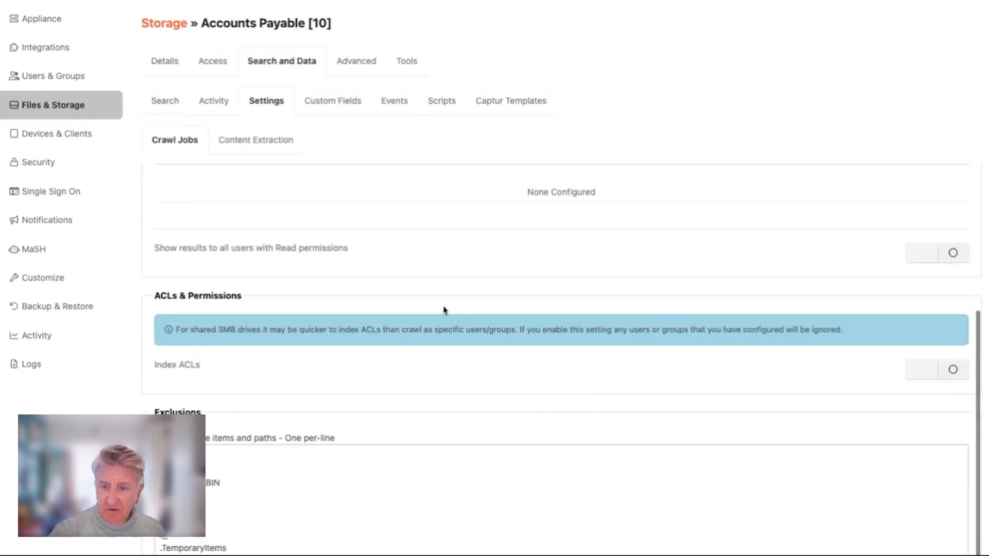
- Review the Content Extraction settings of the Accounts Payable storage location
{"action": "left_click", "coordinate": [255, 139]}
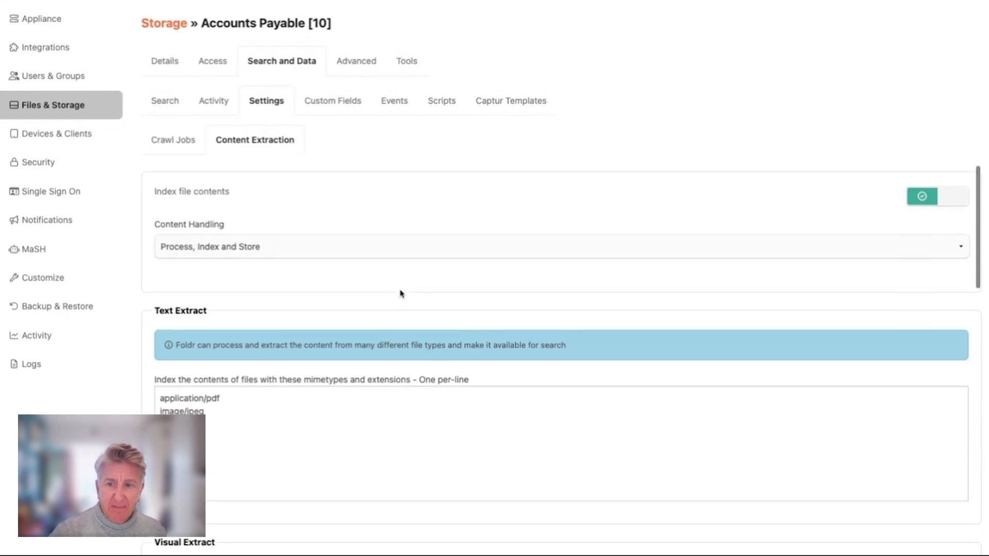
{"action": "scroll", "coordinate": [340, 273], "scroll_direction": "down", "scroll_amount": 1}
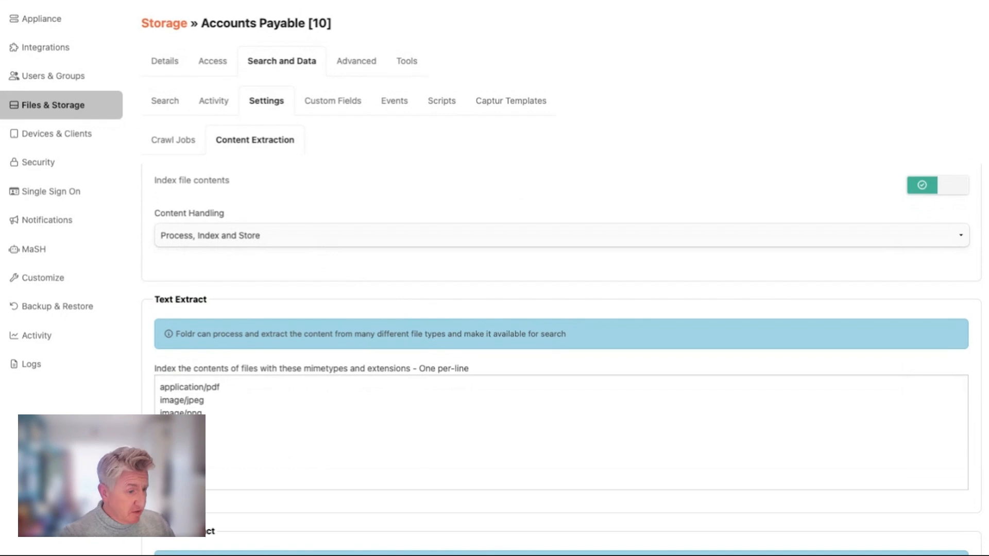
{"action": "scroll", "coordinate": [363, 280], "scroll_direction": "down", "scroll_amount": 3}
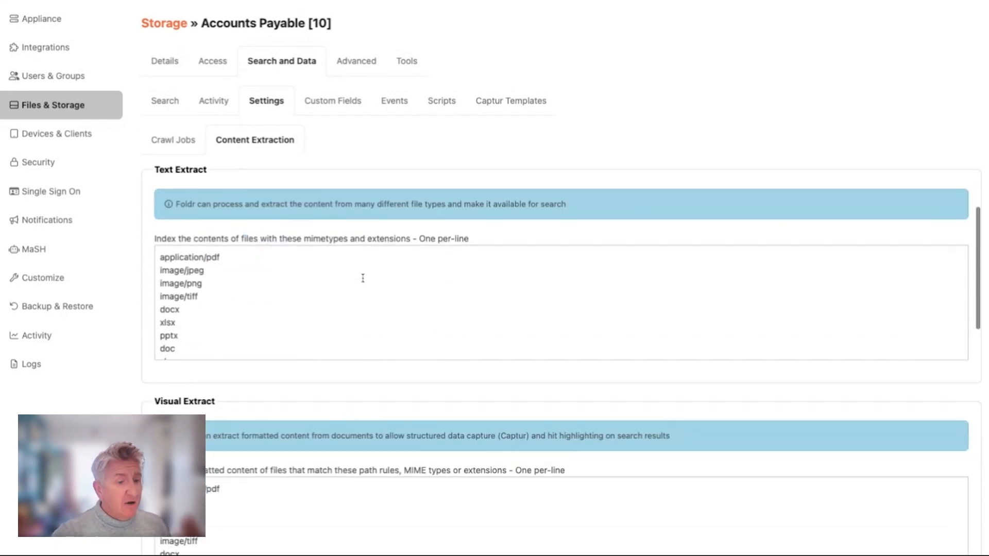
{"action": "scroll", "coordinate": [362, 278], "scroll_direction": "down", "scroll_amount": 3}
{"action": "scroll", "coordinate": [368, 279], "scroll_direction": "up", "scroll_amount": 3}
{"action": "scroll", "coordinate": [565, 400], "scroll_direction": "down", "scroll_amount": 1}
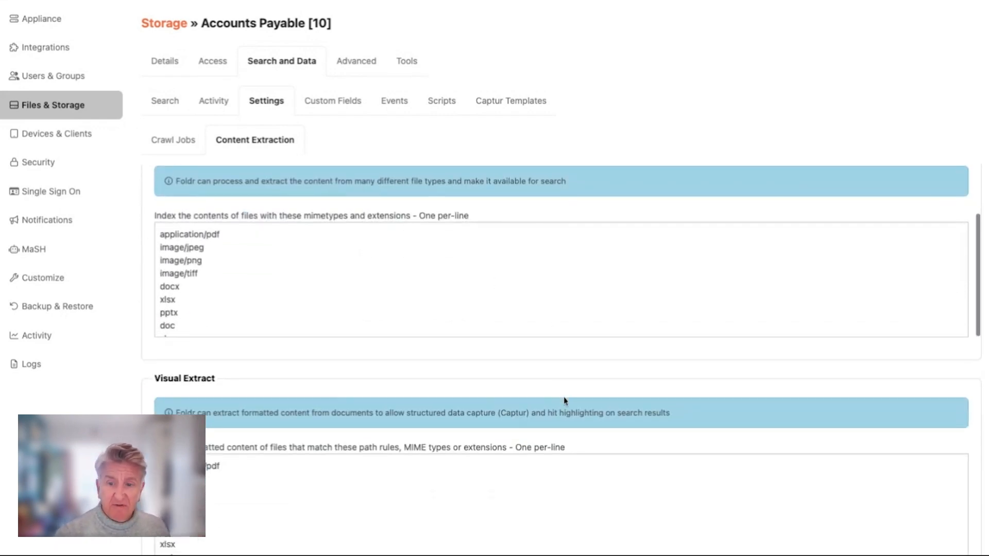
{"action": "scroll", "coordinate": [564, 400], "scroll_direction": "down", "scroll_amount": 2}
{"action": "scroll", "coordinate": [563, 399], "scroll_direction": "up", "scroll_amount": 2}
{"action": "scroll", "coordinate": [563, 399], "scroll_direction": "down", "scroll_amount": 1}
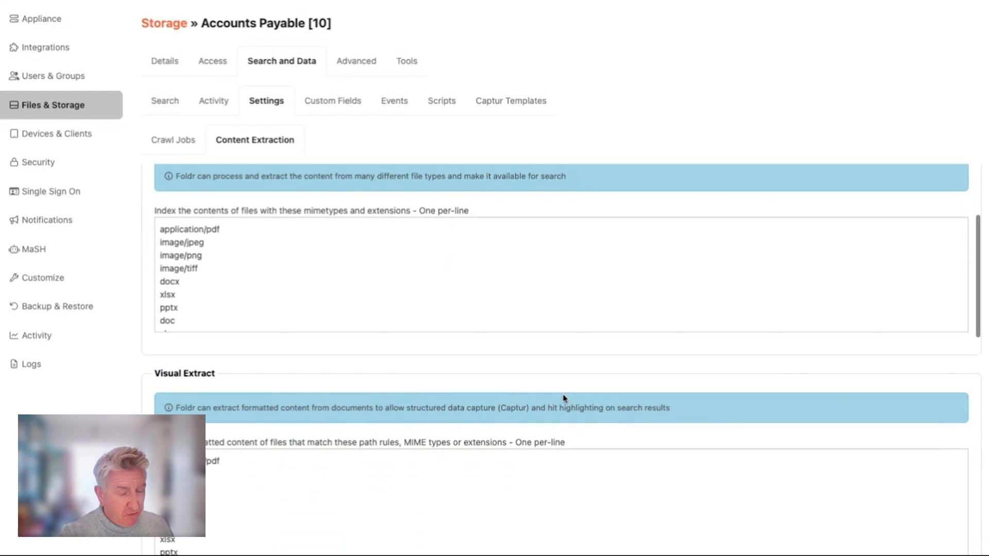
{"action": "scroll", "coordinate": [564, 398], "scroll_direction": "down", "scroll_amount": 7}
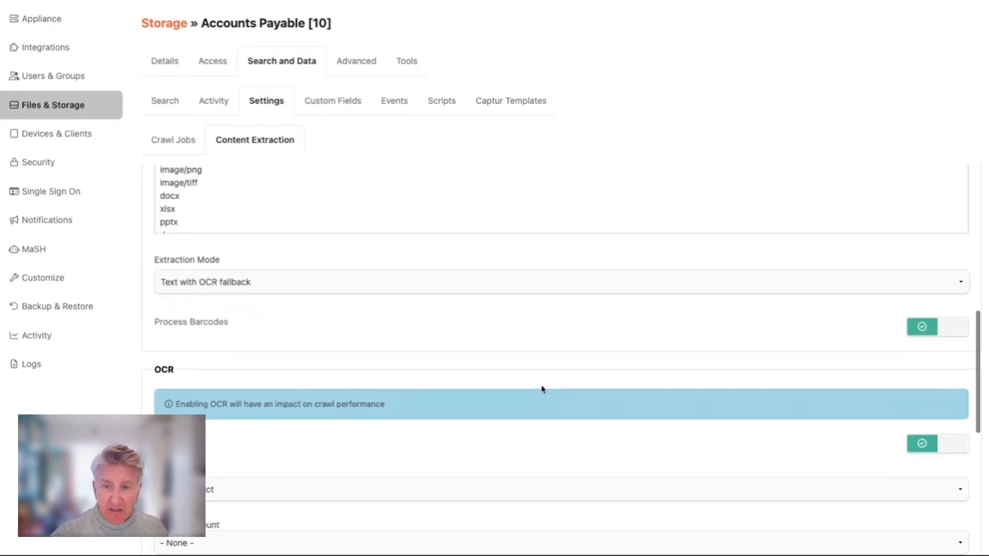
{"action": "scroll", "coordinate": [542, 388], "scroll_direction": "down", "scroll_amount": 1}
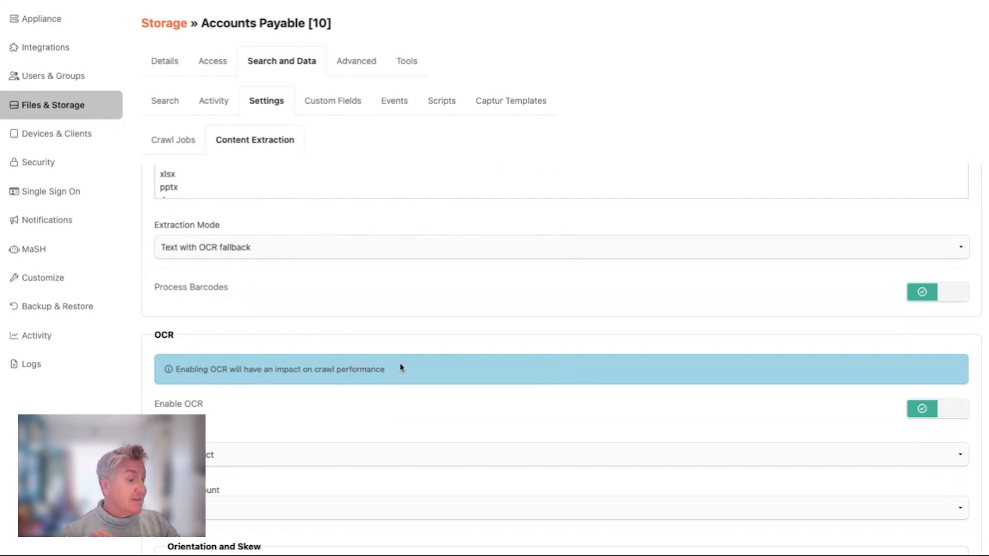
{"action": "scroll", "coordinate": [399, 367], "scroll_direction": "down", "scroll_amount": 2}
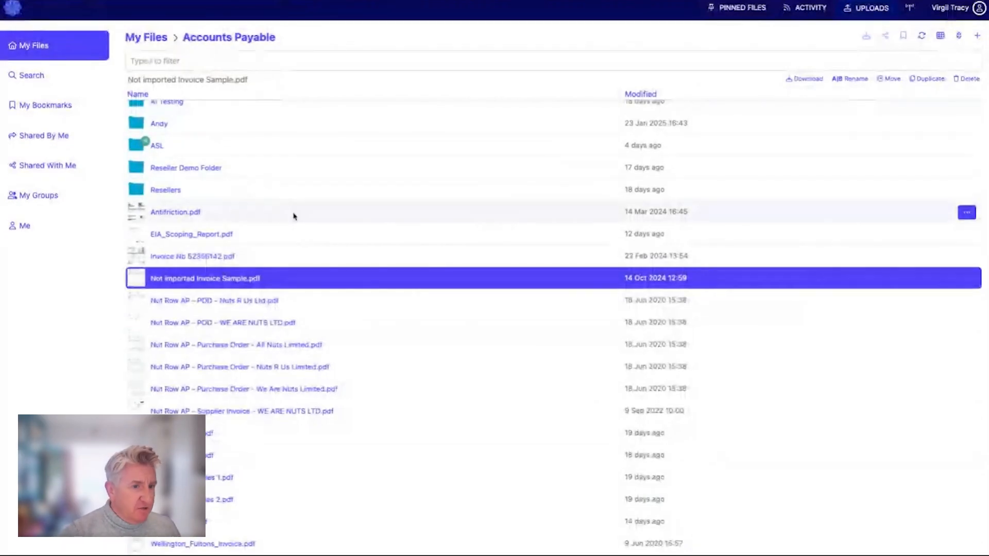
- Duplicate Not imported Invoice Sample.pdf in place
{"action": "right_click", "coordinate": [205, 278]}
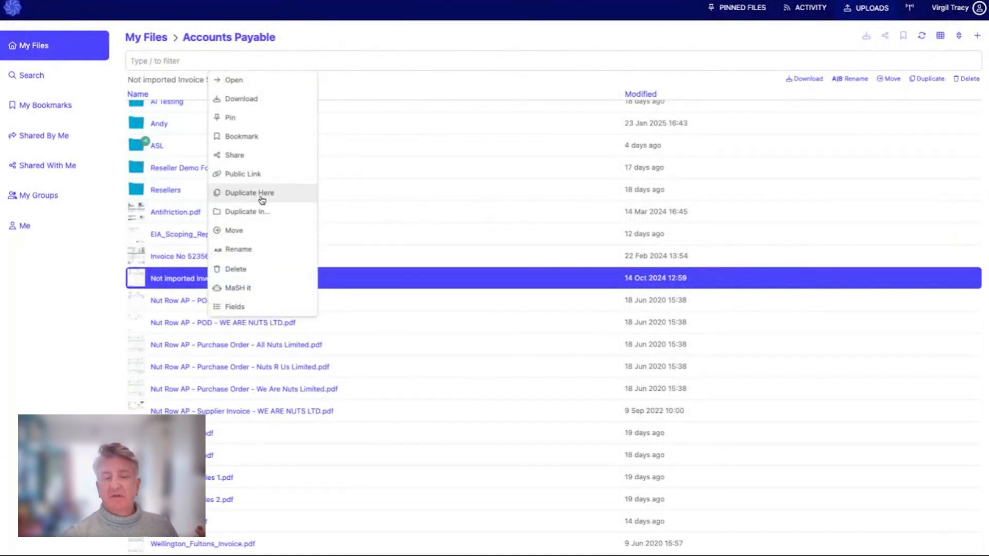
{"action": "left_click", "coordinate": [262, 196]}
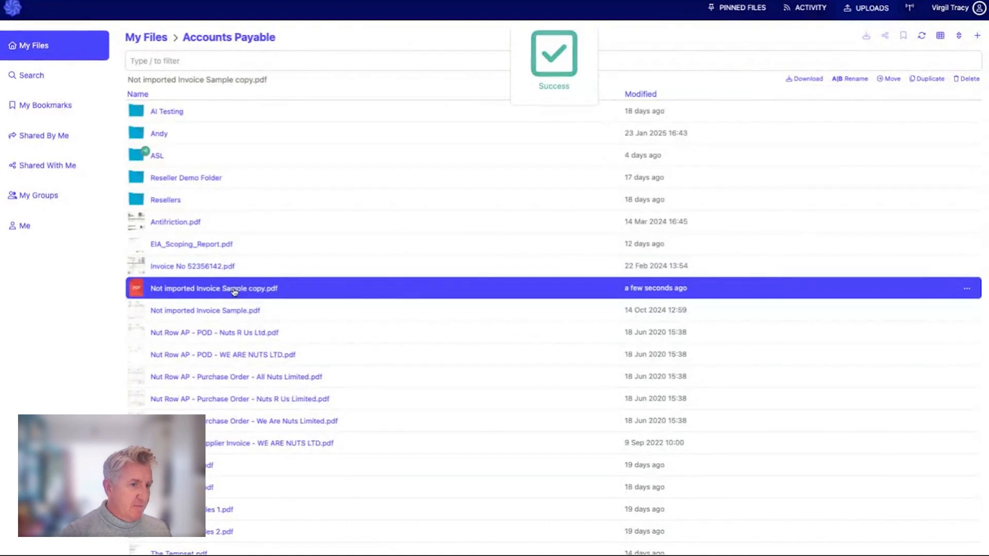
- Open the duplicated invoice copy and refresh its fields to load the extracted values
{"action": "double_click", "coordinate": [234, 289]}
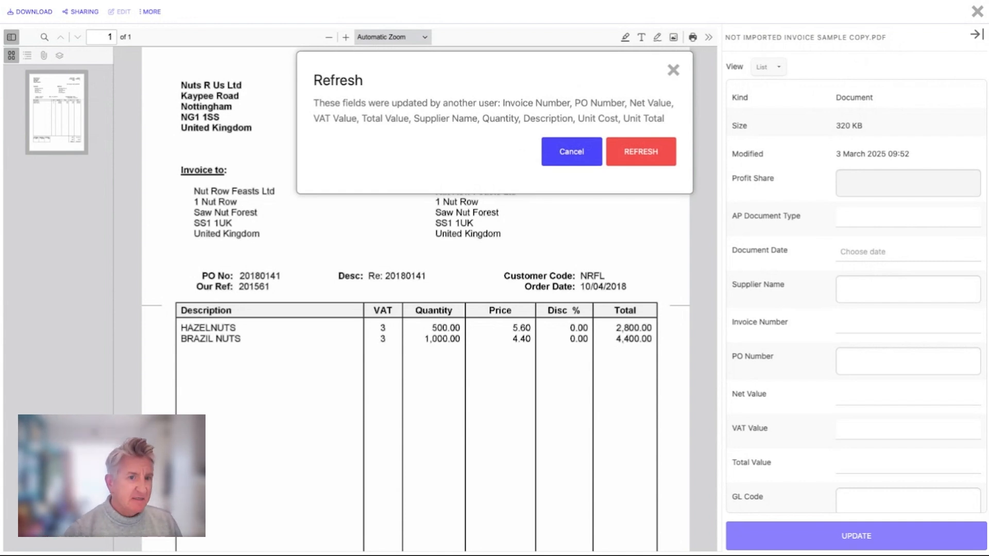
{"action": "left_click_drag", "start_coordinate": [502, 105], "coordinate": [665, 119]}
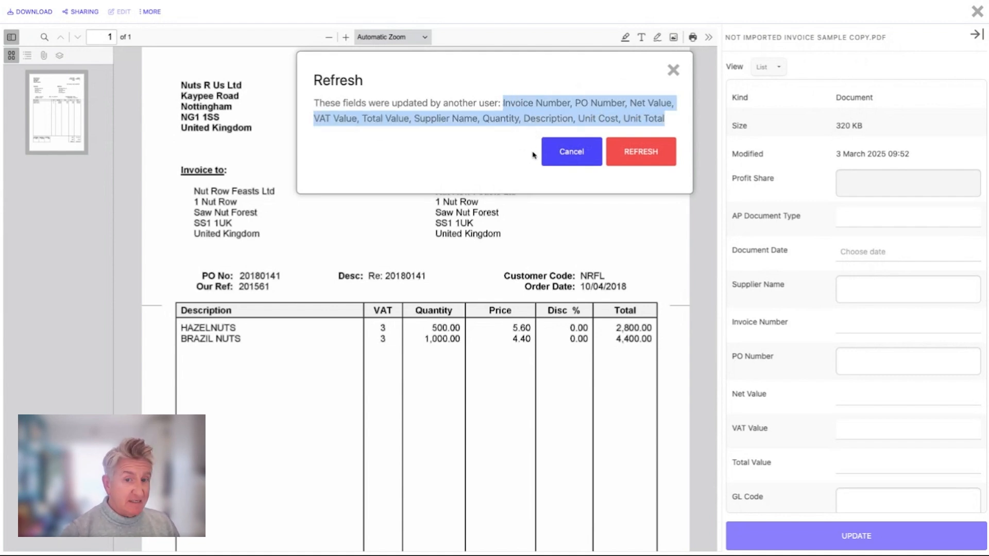
{"action": "left_click", "coordinate": [643, 153]}
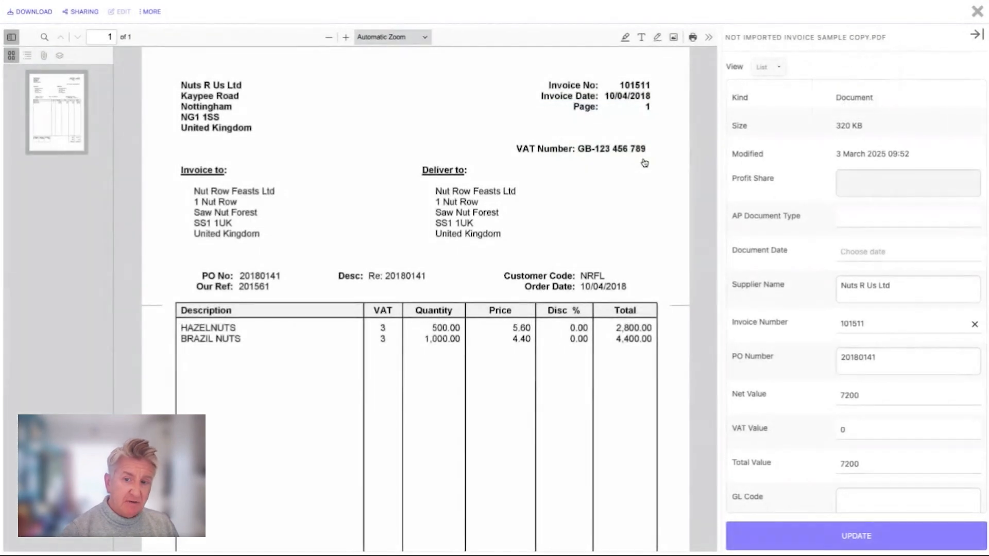
- Scroll through the copy's metadata fields to inspect the captured invoice values
{"action": "scroll", "coordinate": [915, 279], "scroll_direction": "down", "scroll_amount": 1}
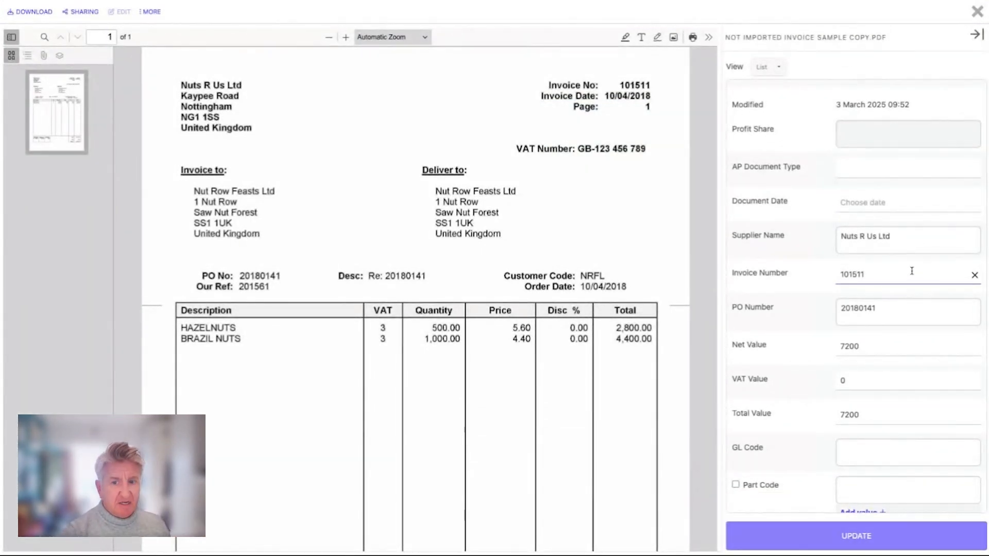
{"action": "left_click_drag", "start_coordinate": [884, 275], "coordinate": [804, 278]}
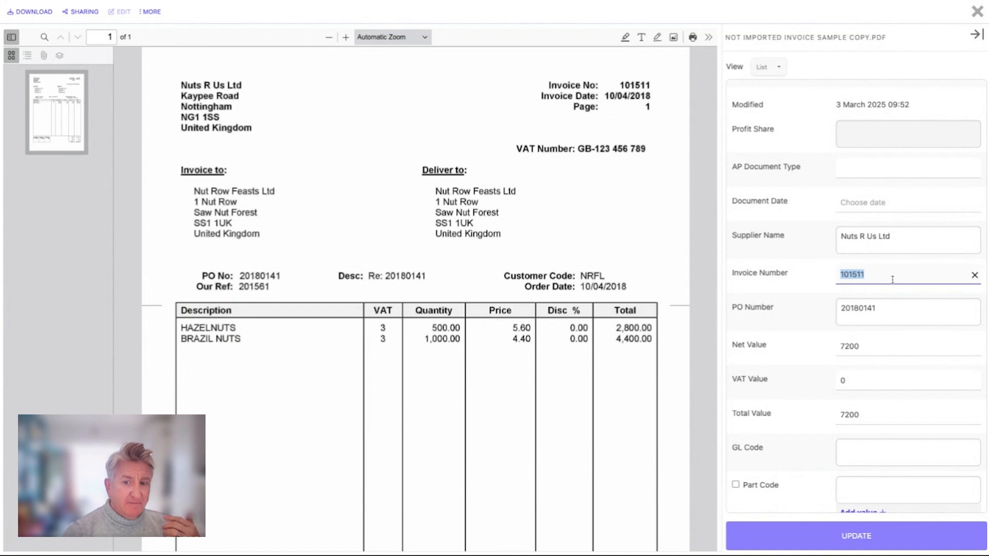
{"action": "scroll", "coordinate": [891, 279], "scroll_direction": "down", "scroll_amount": 3}
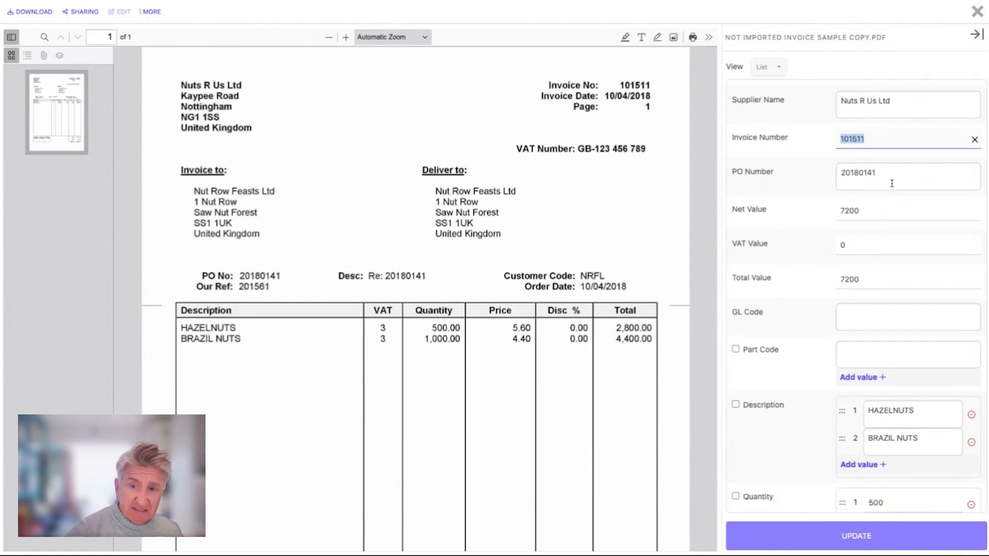
{"action": "scroll", "coordinate": [884, 276], "scroll_direction": "down", "scroll_amount": 1}
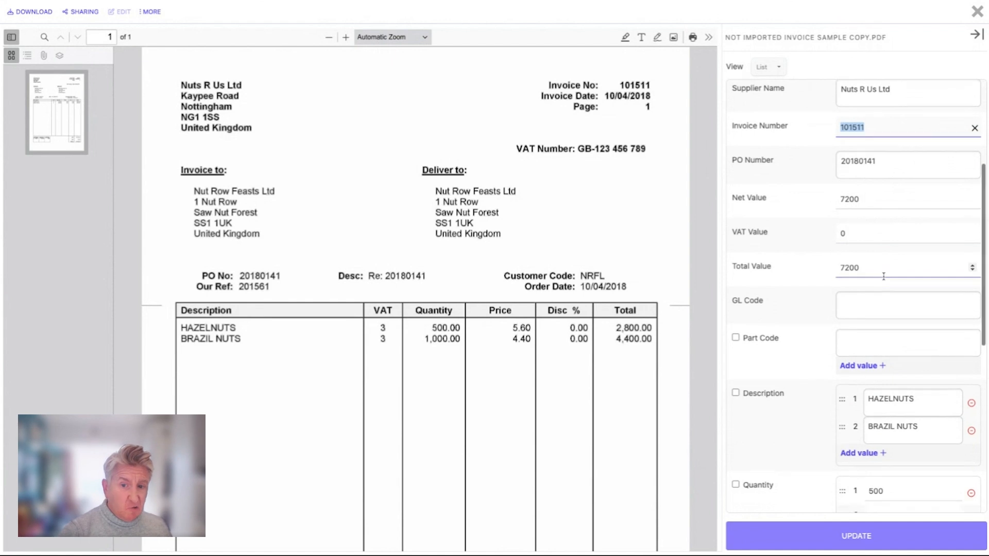
{"action": "scroll", "coordinate": [884, 277], "scroll_direction": "down", "scroll_amount": 2}
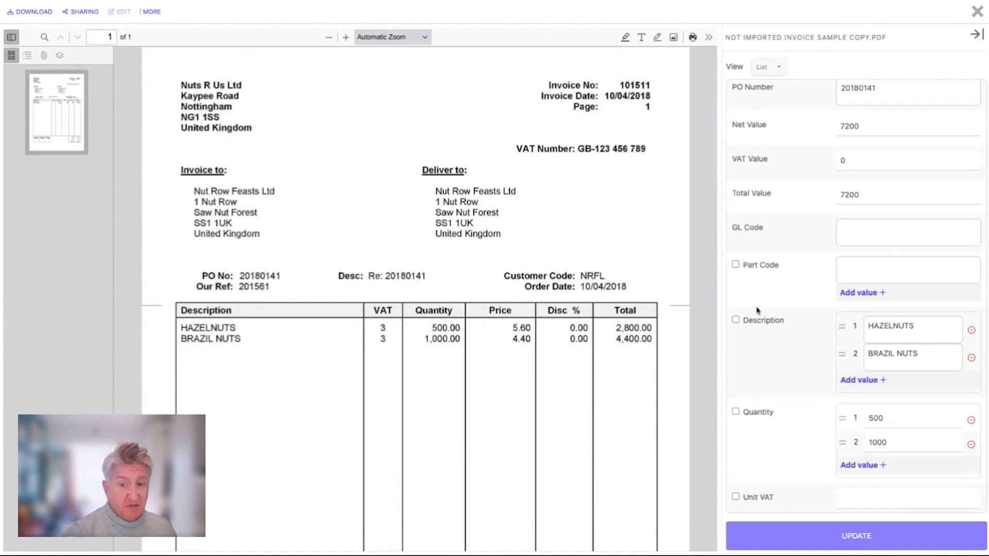
- Tick the Description, Quantity and Unit Cost fields and switch the metadata view to Table
{"action": "left_click", "coordinate": [735, 320]}
{"action": "scroll", "coordinate": [830, 339], "scroll_direction": "down", "scroll_amount": 2}
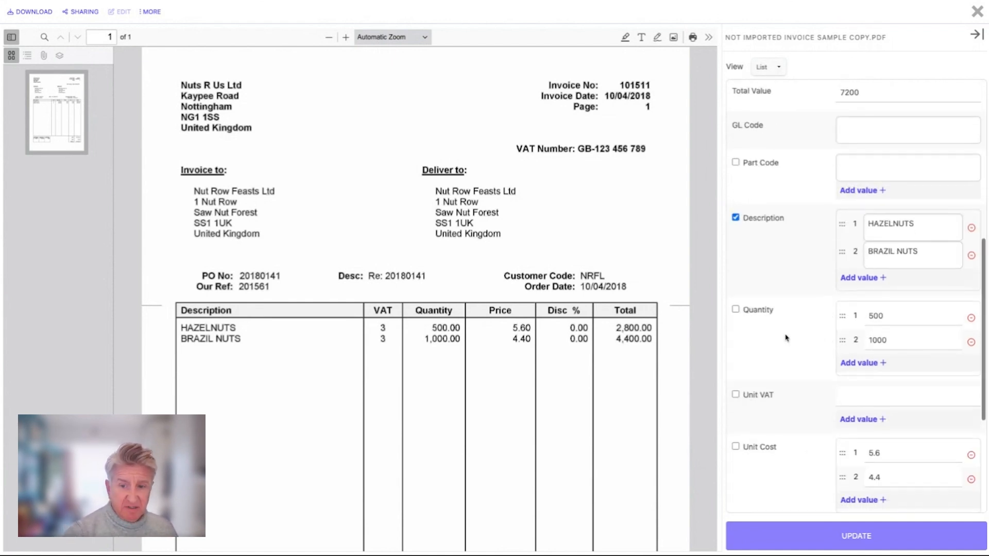
{"action": "left_click", "coordinate": [736, 310]}
{"action": "left_click", "coordinate": [736, 447]}
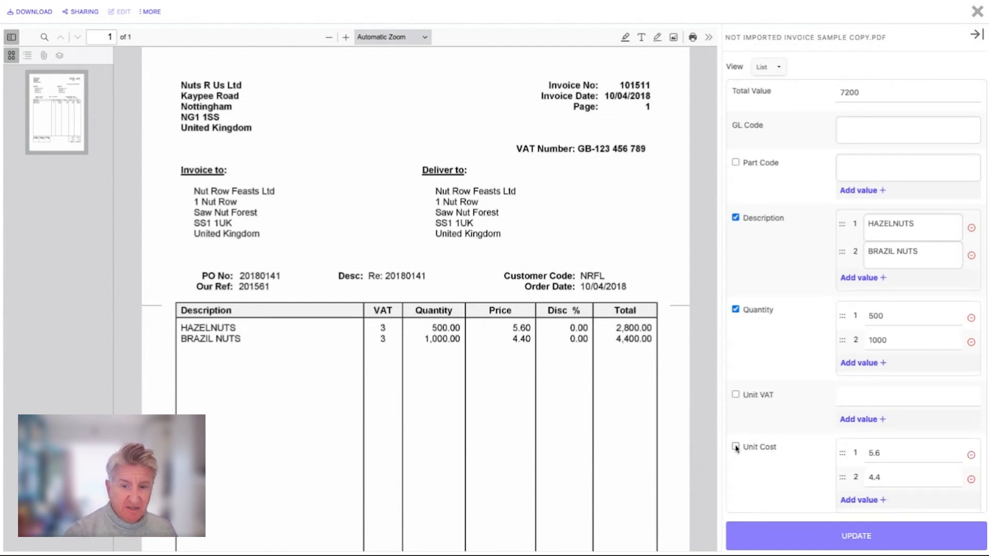
{"action": "left_click", "coordinate": [778, 72]}
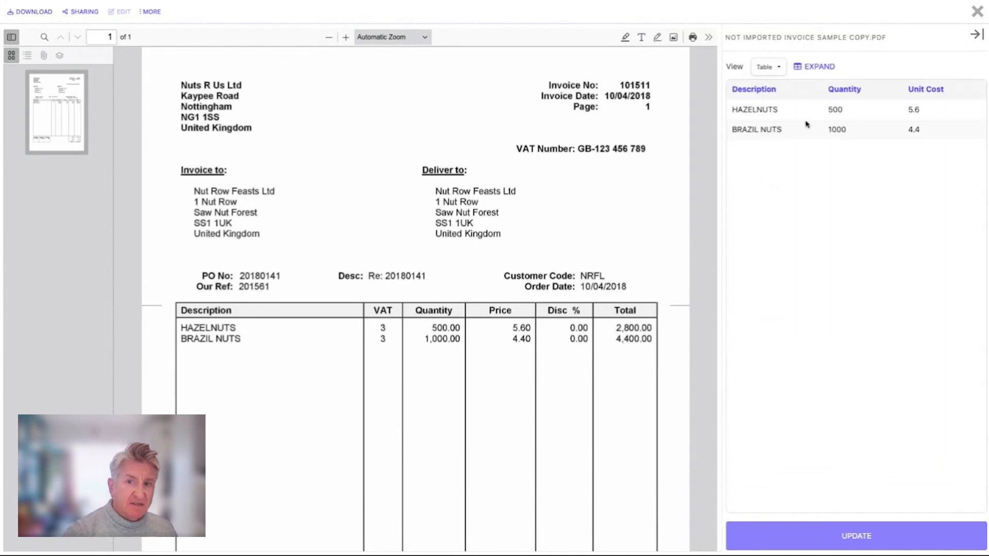
- Expand the line-item table, close the expanded view, and return the metadata view to List
{"action": "left_click", "coordinate": [814, 67]}
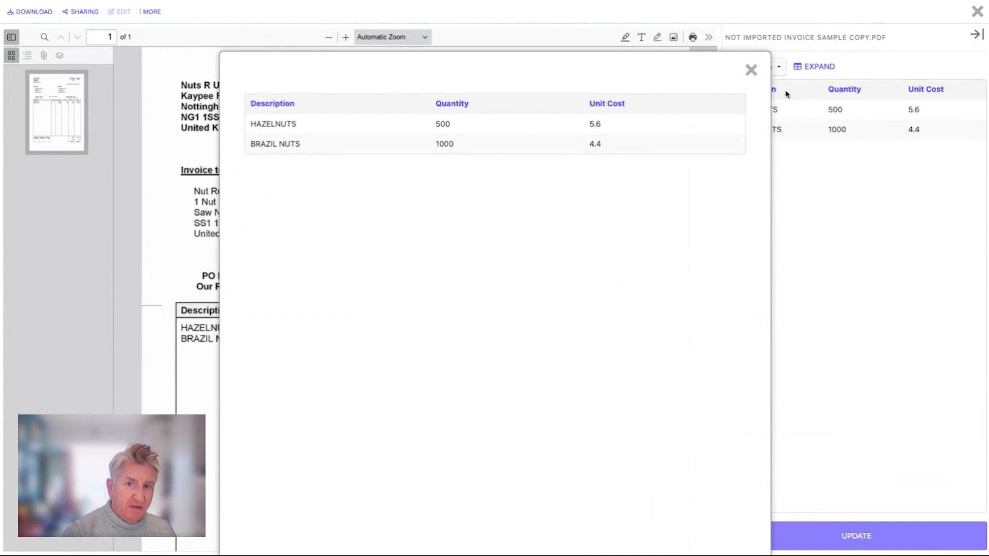
{"action": "left_click", "coordinate": [751, 71]}
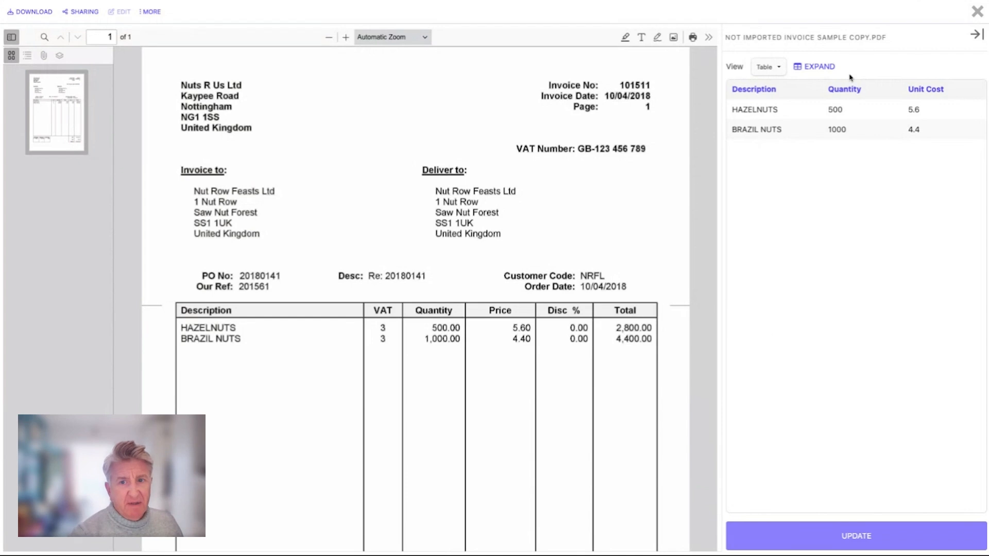
{"action": "left_click", "coordinate": [780, 68]}
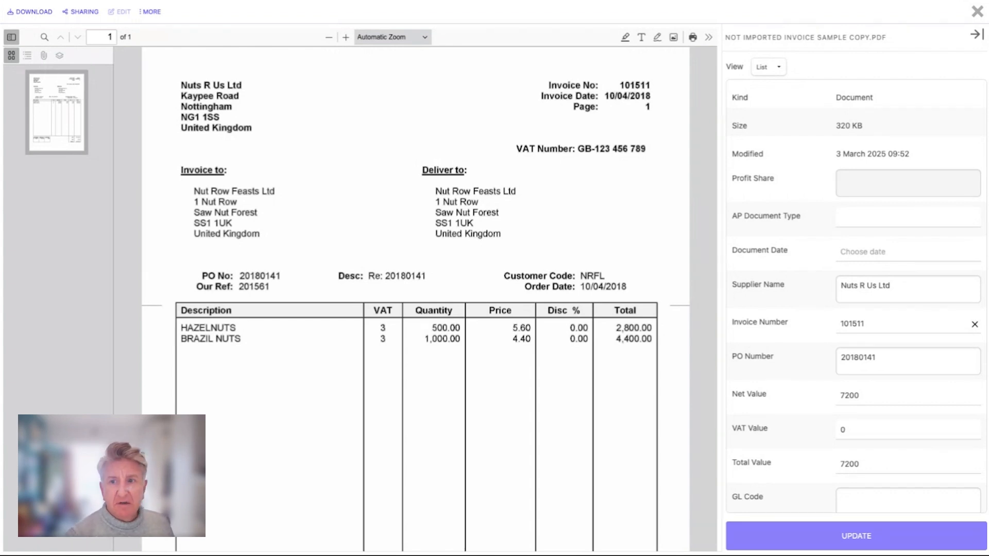
- Close the document viewer and go back to the Accounts Payable location from My Files
{"action": "left_click", "coordinate": [977, 12]}
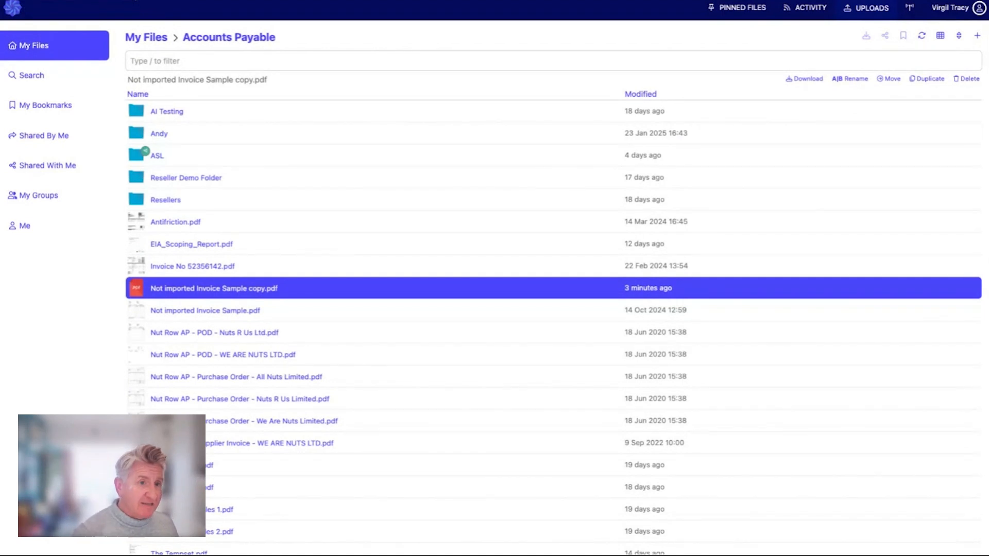
{"action": "left_click", "coordinate": [147, 42]}
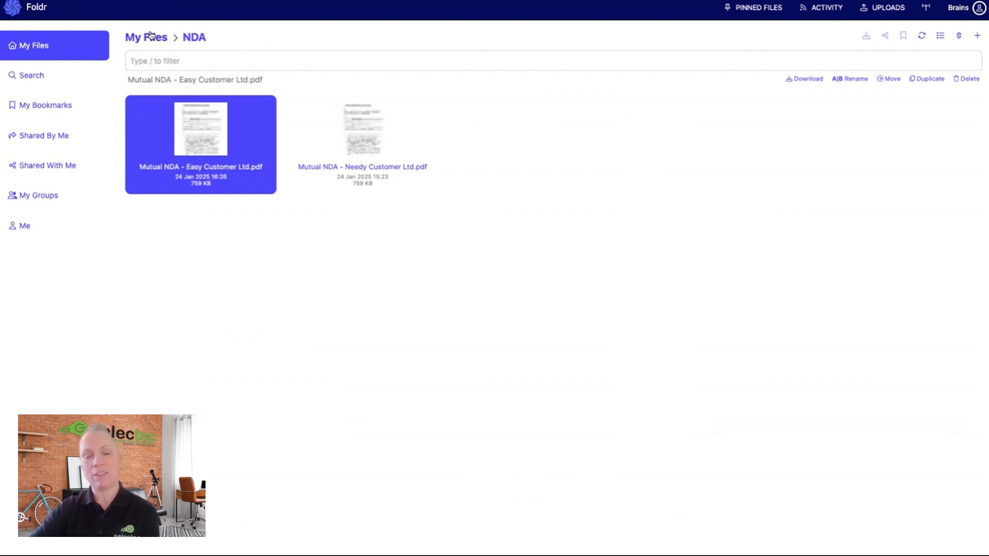
{"action": "left_click", "coordinate": [156, 41]}
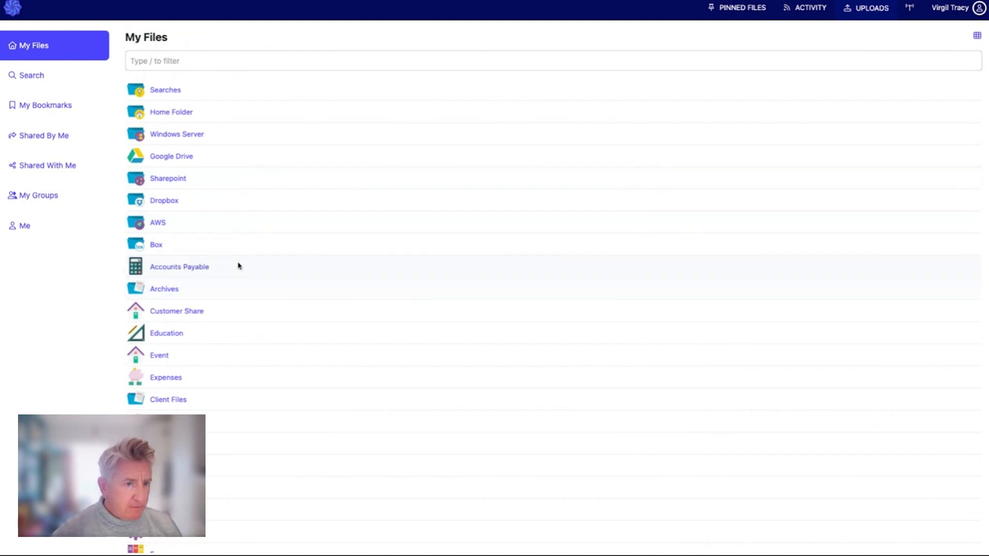
{"action": "left_click", "coordinate": [183, 273]}
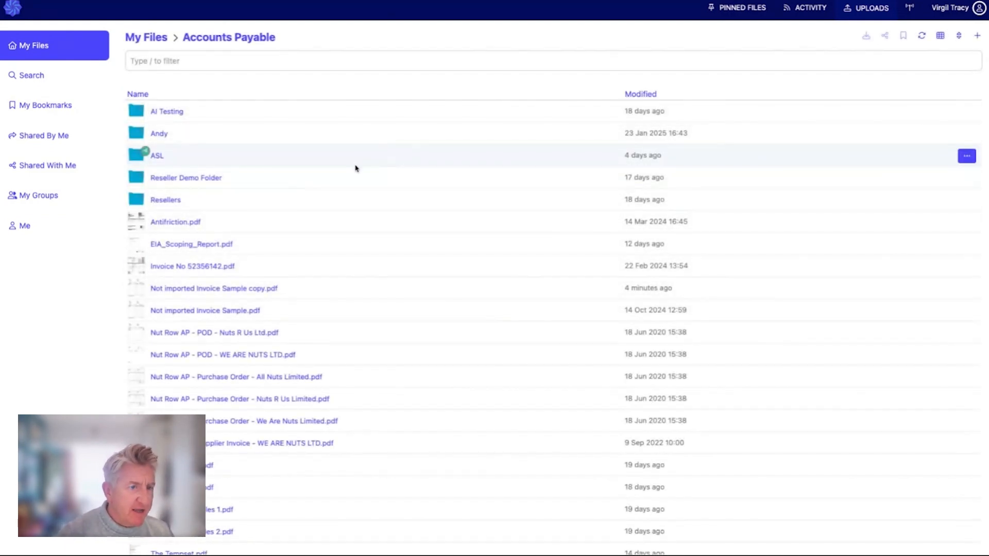
- Create a new folder named AP Inbox in Accounts Payable
{"action": "left_click", "coordinate": [977, 36]}
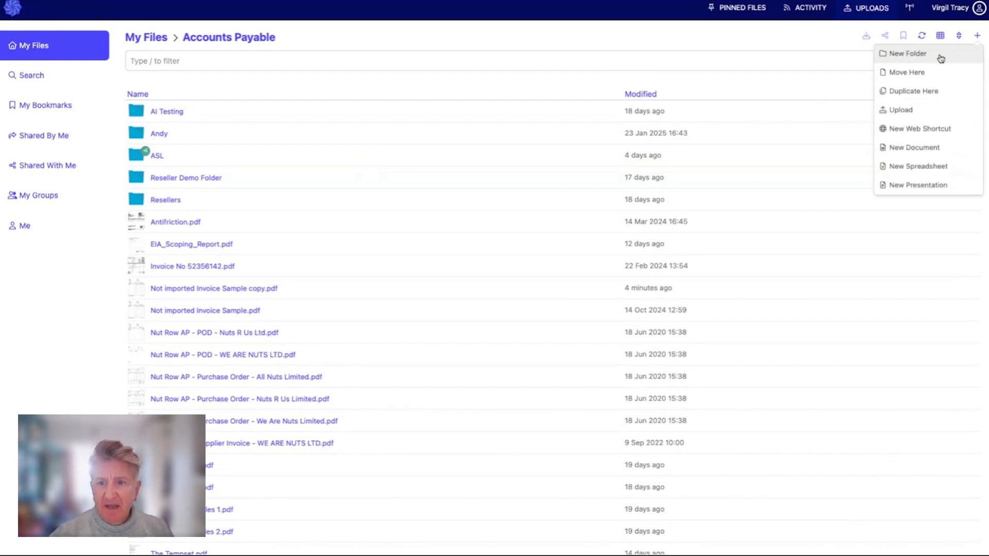
{"action": "left_click", "coordinate": [908, 54]}
{"action": "type", "text": "AP INbo"}
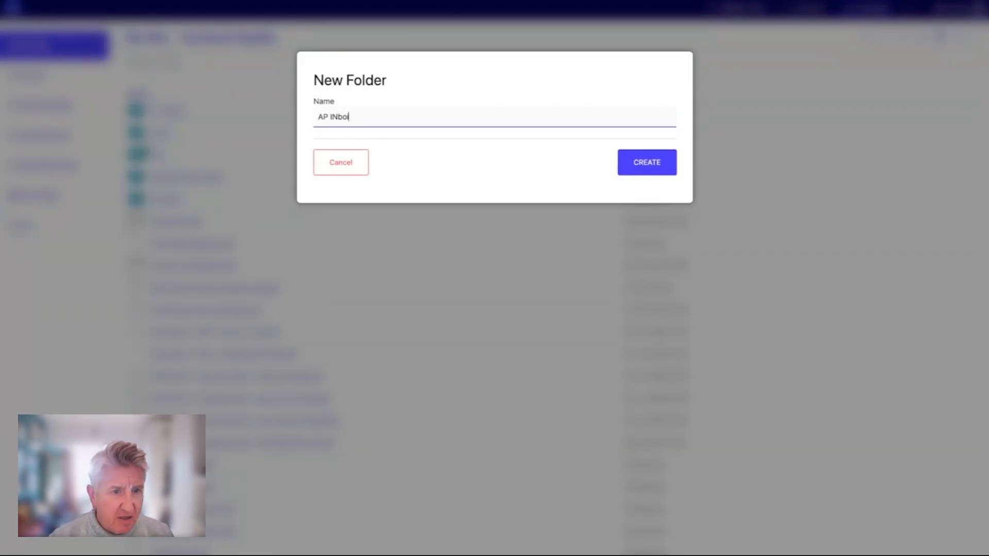
{"action": "key", "text": "BackSpace"}
{"action": "key", "text": "BackSpace"}
{"action": "type", "text": "nbox"}
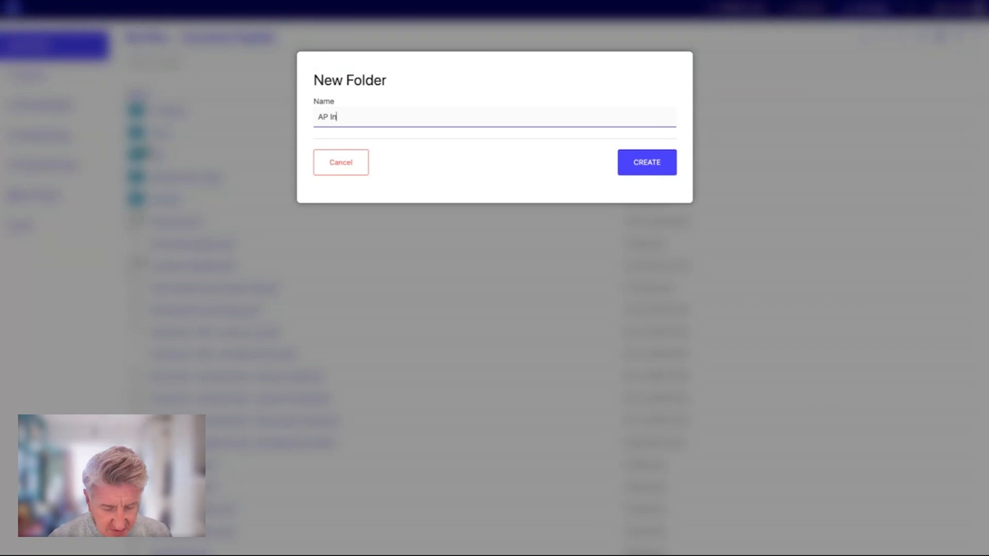
{"action": "left_click", "coordinate": [650, 170]}
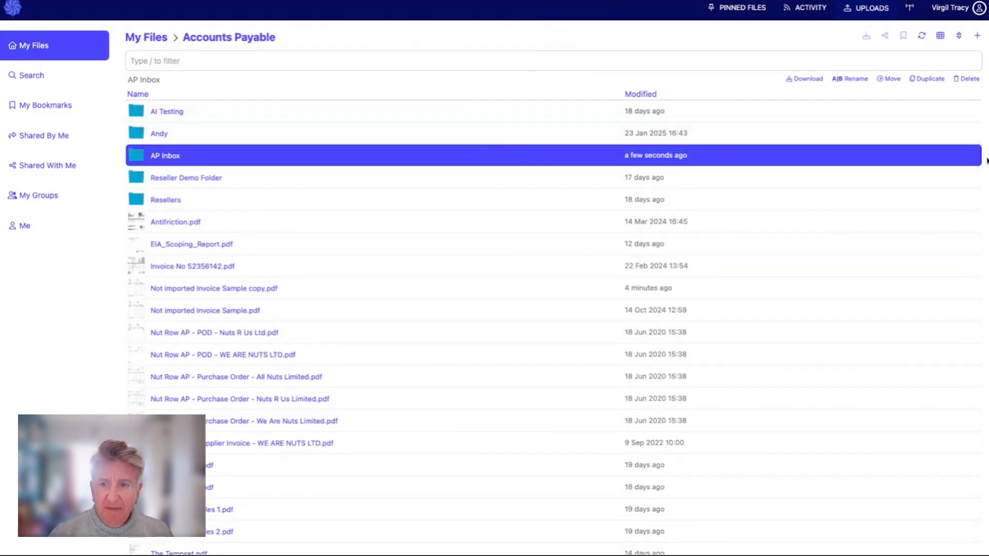
- Enable receiving emails on the AP Inbox folder with the custom address Accounts and save
{"action": "left_click", "coordinate": [964, 156]}
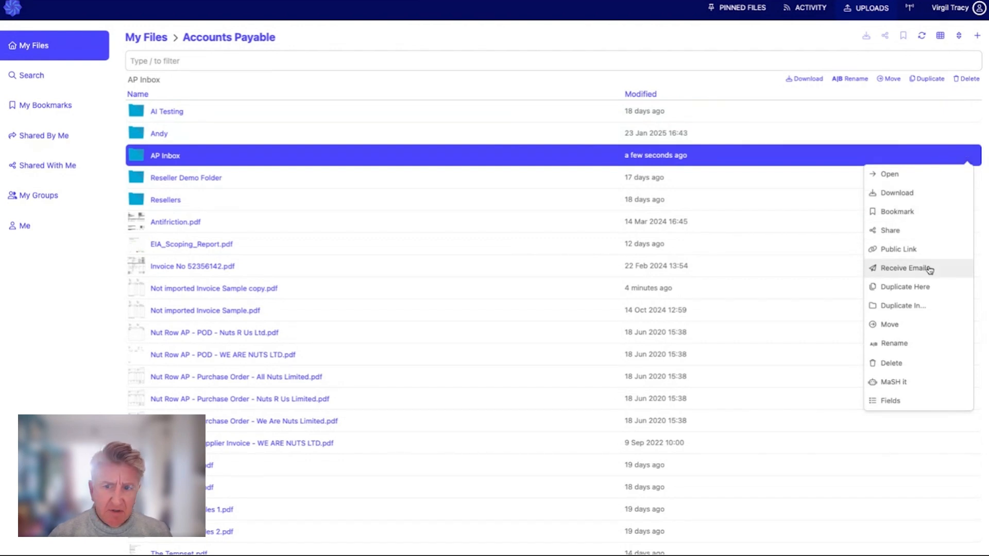
{"action": "left_click", "coordinate": [902, 274]}
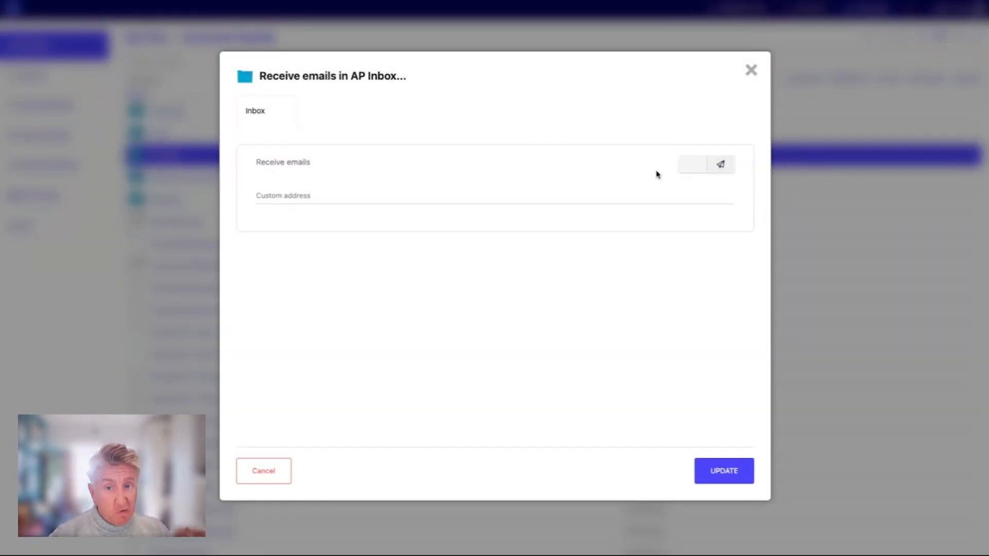
{"action": "left_click", "coordinate": [694, 166]}
{"action": "left_click", "coordinate": [354, 197]}
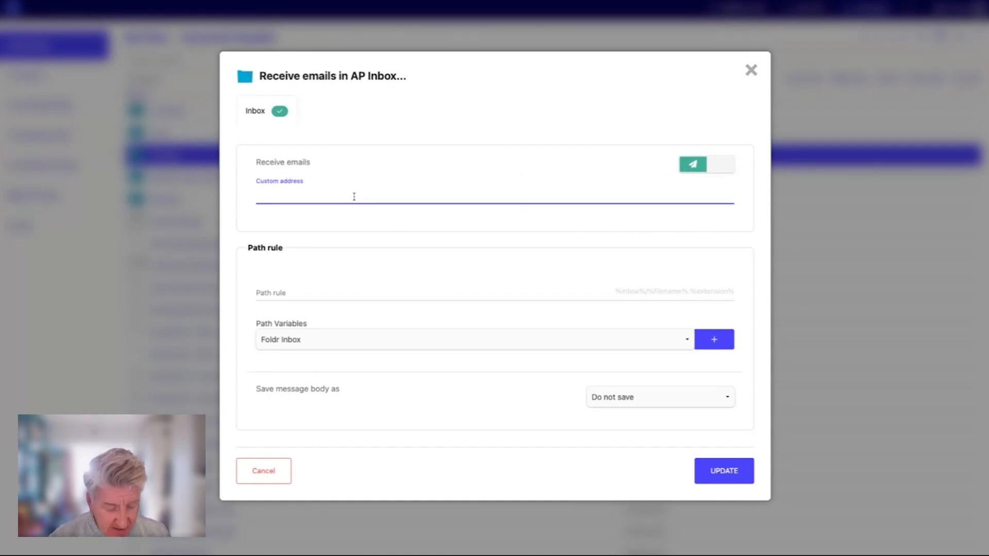
{"action": "type", "text": "Accounts"}
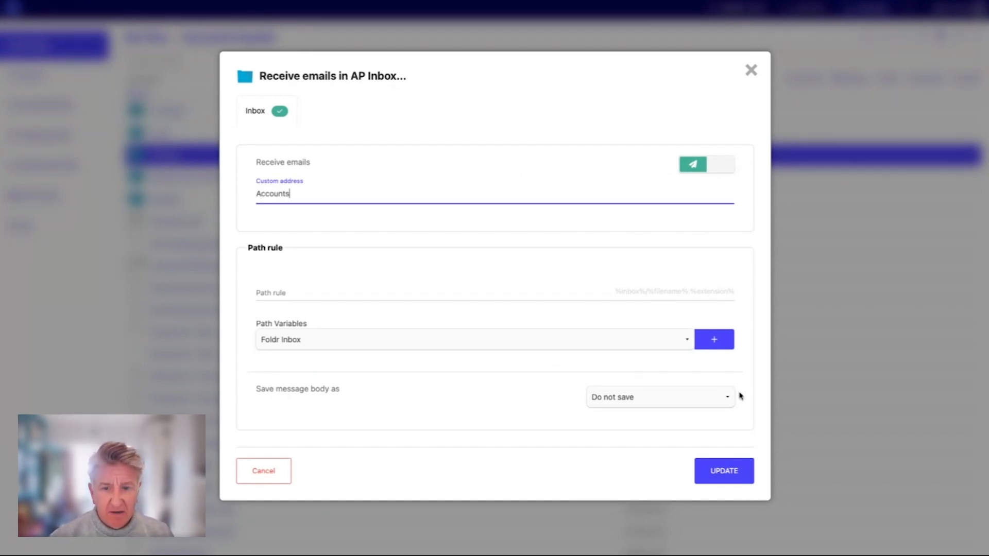
{"action": "left_click", "coordinate": [726, 474]}
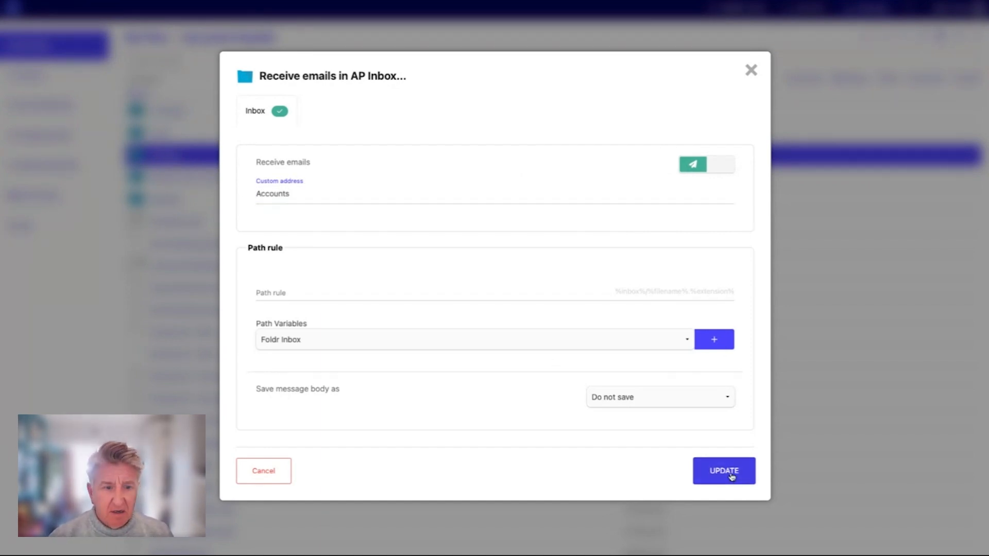
- Select the folder's generated receiving email address and close the dialog
{"action": "scroll", "coordinate": [550, 251], "scroll_direction": "down", "scroll_amount": 1}
{"action": "scroll", "coordinate": [551, 251], "scroll_direction": "down", "scroll_amount": 1}
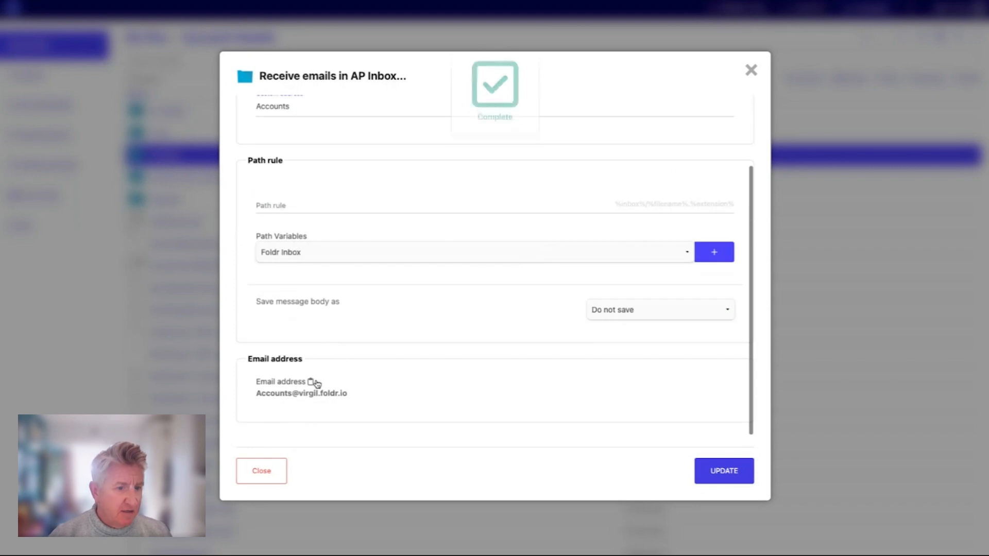
{"action": "triple_click", "coordinate": [355, 400]}
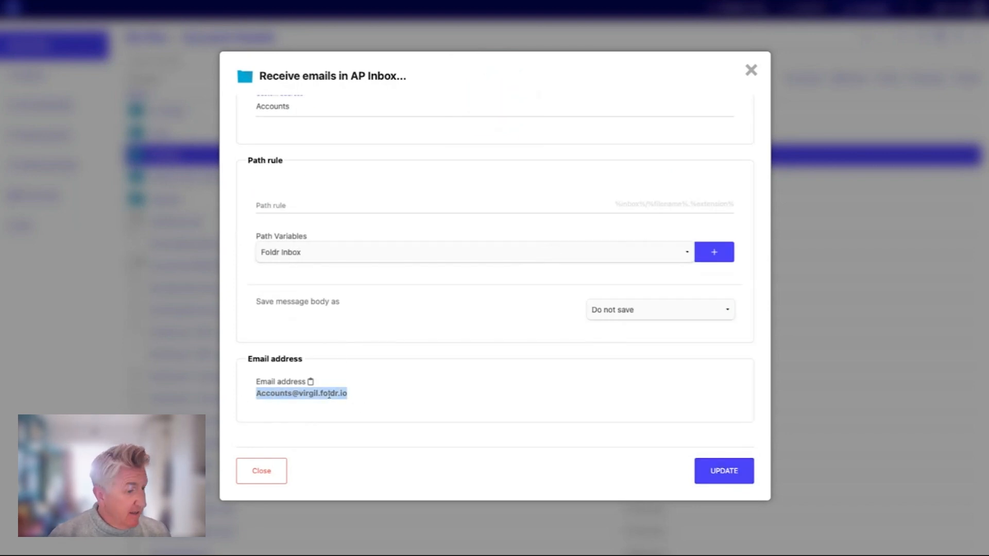
{"action": "left_click", "coordinate": [302, 395]}
{"action": "double_click", "coordinate": [300, 395]}
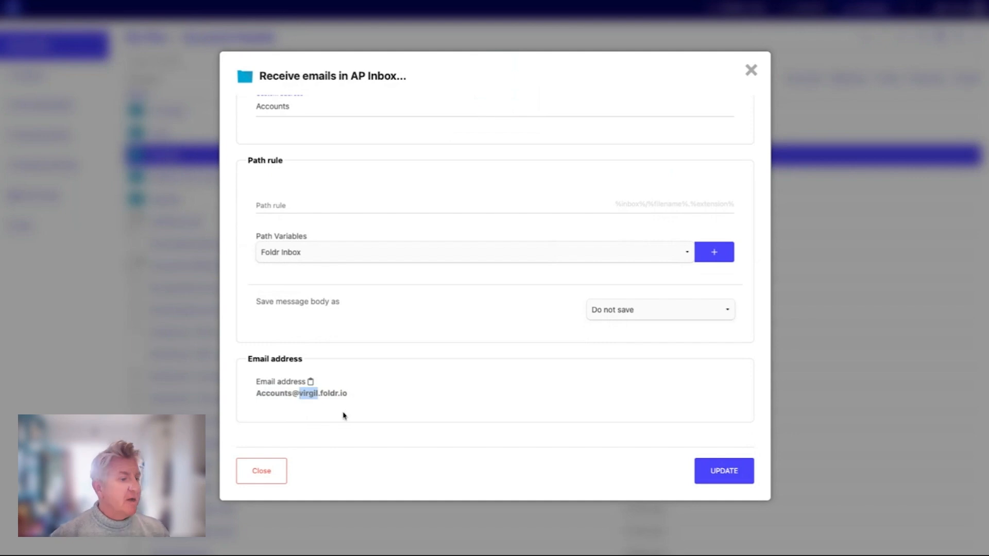
{"action": "left_click", "coordinate": [304, 405]}
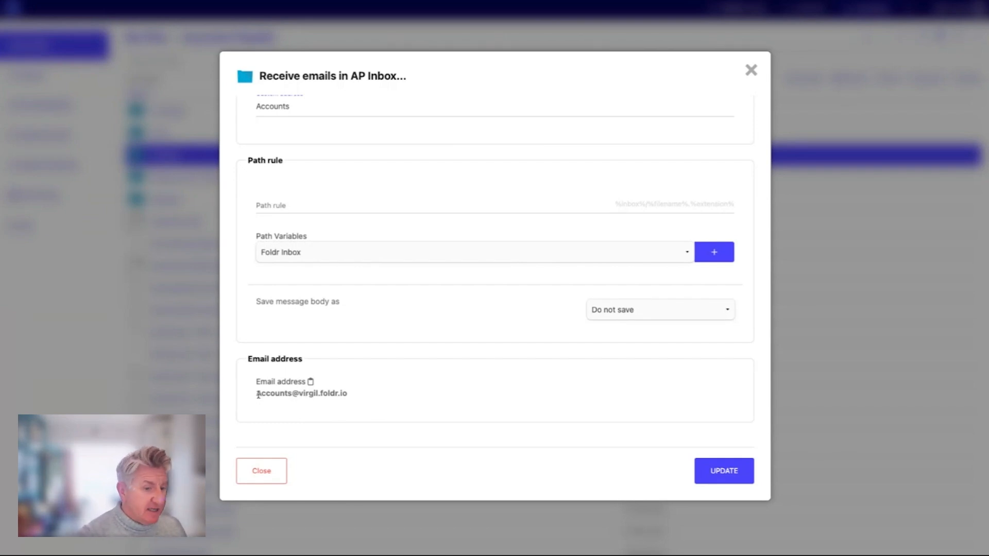
{"action": "left_click_drag", "start_coordinate": [258, 395], "coordinate": [348, 394]}
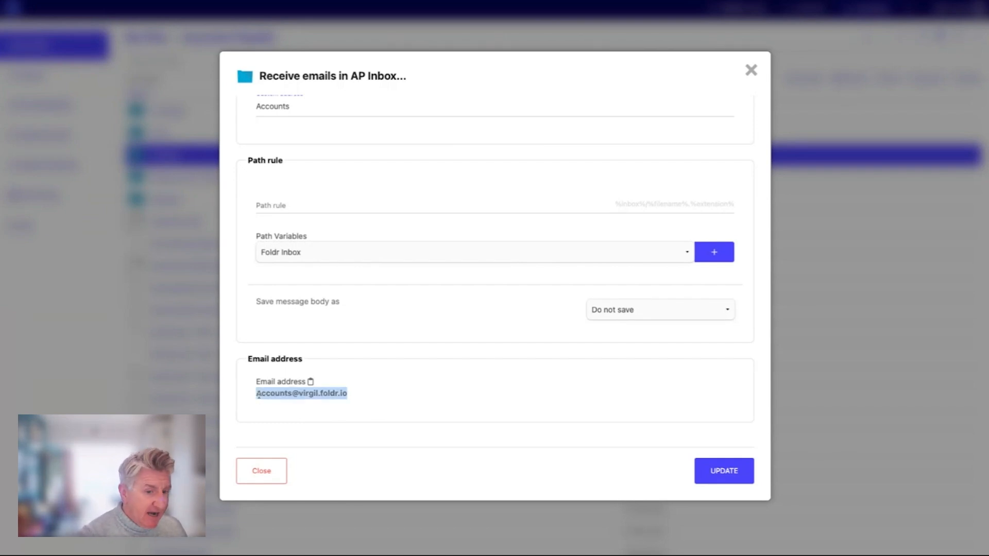
{"action": "left_click", "coordinate": [274, 478]}
- Open the AP Inbox folder and the invoice PDF that arrived in it
{"action": "left_click", "coordinate": [165, 162]}
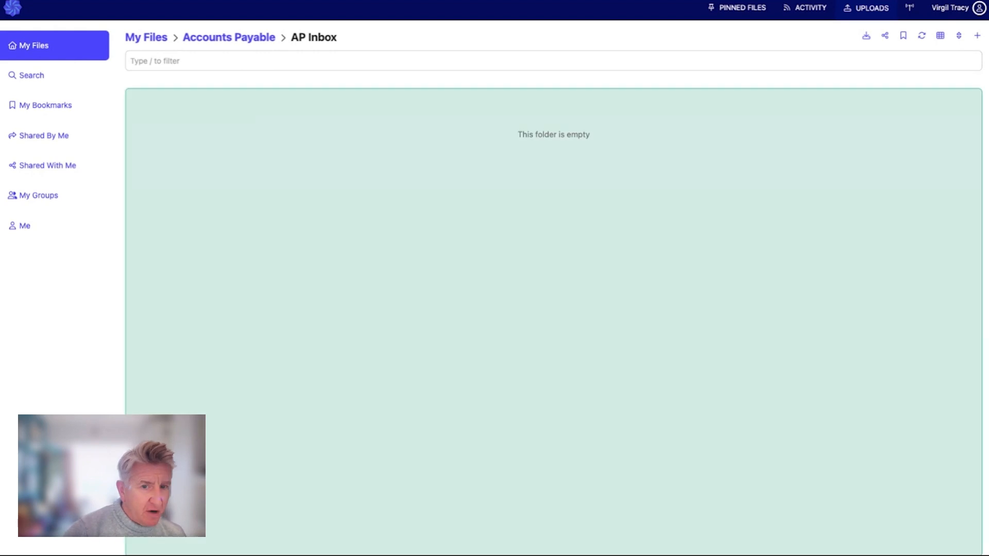
{"action": "left_click_drag", "start_coordinate": [553, 555], "coordinate": [553, 319]}
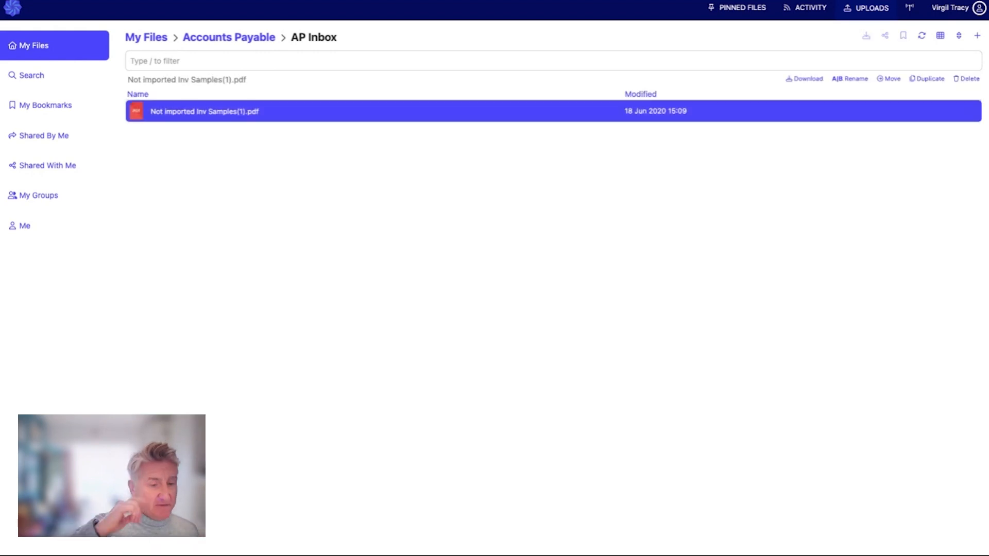
{"action": "double_click", "coordinate": [189, 115]}
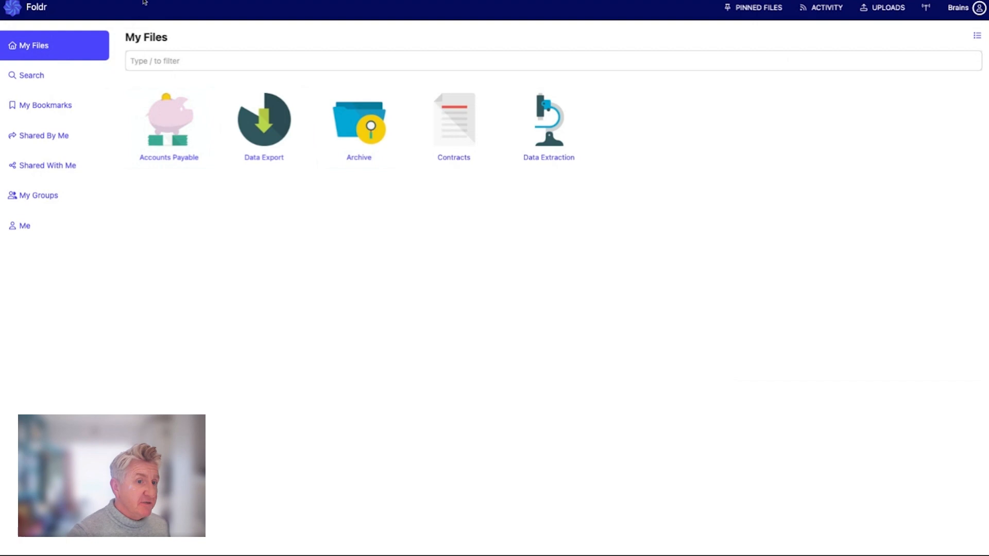
- Open Not imported Invoice Sample.pdf from the Supplier Invoices folder in Accounts Payable
{"action": "left_click", "coordinate": [157, 140]}
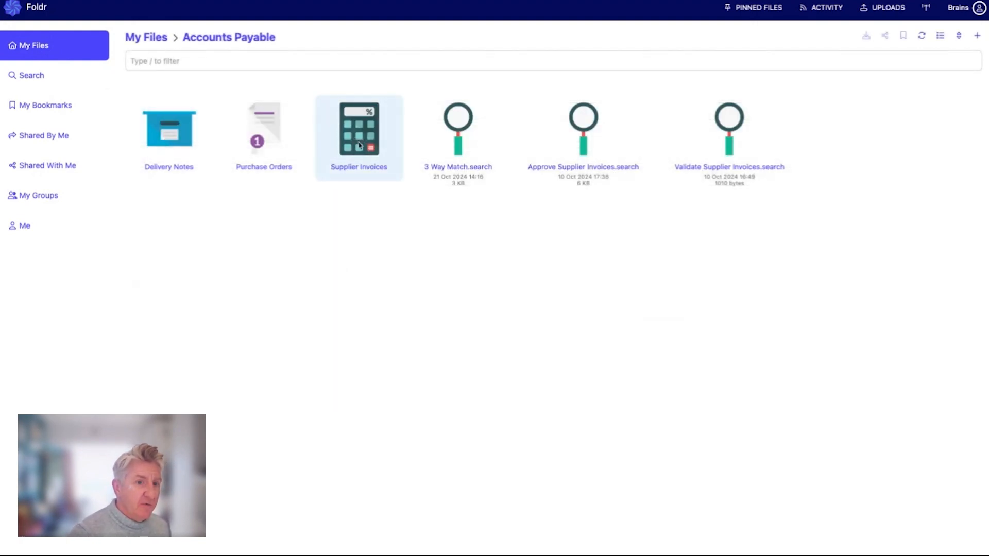
{"action": "left_click", "coordinate": [359, 145]}
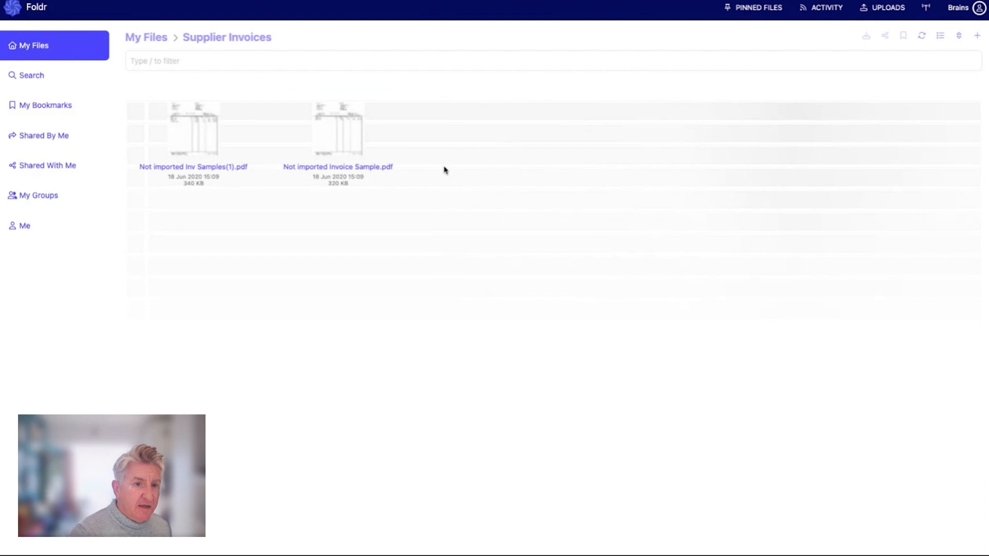
{"action": "double_click", "coordinate": [364, 145]}
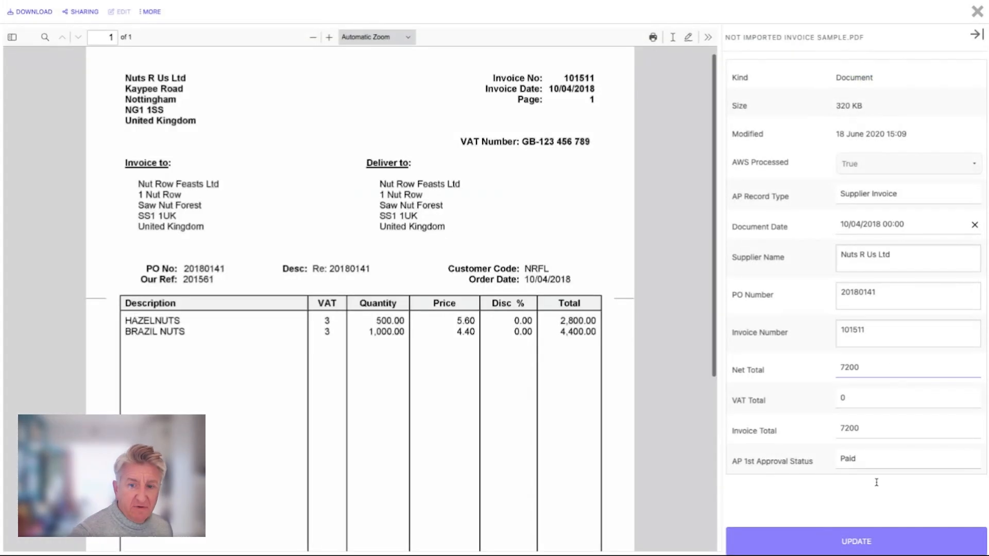
- Set the invoice's AP 1st Approval Status to New and update it
{"action": "left_click", "coordinate": [879, 457]}
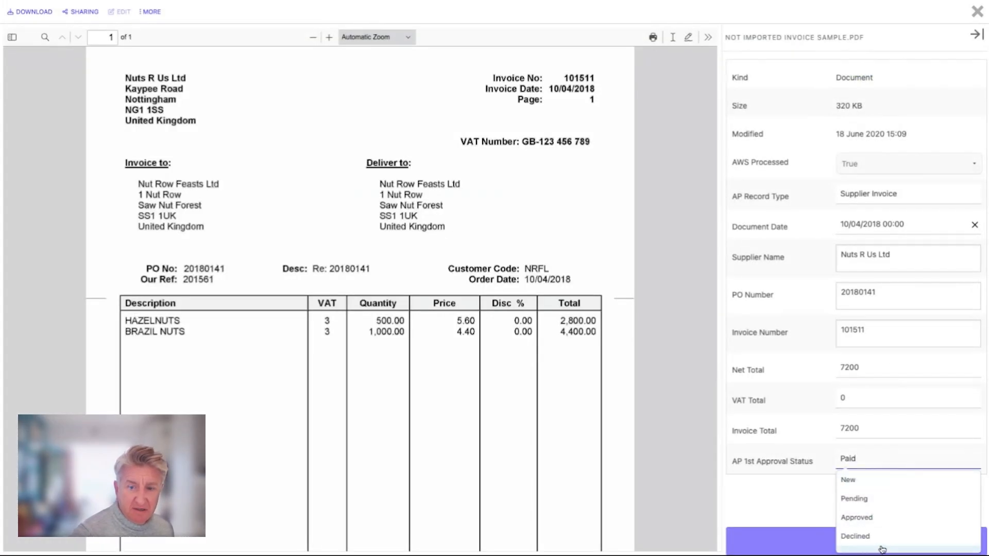
{"action": "left_click", "coordinate": [876, 487]}
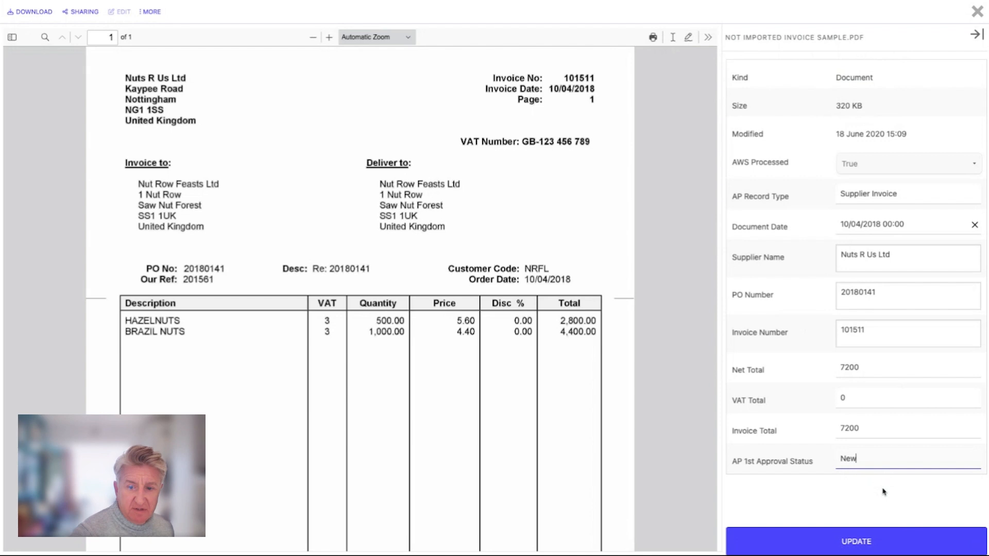
{"action": "left_click", "coordinate": [893, 546]}
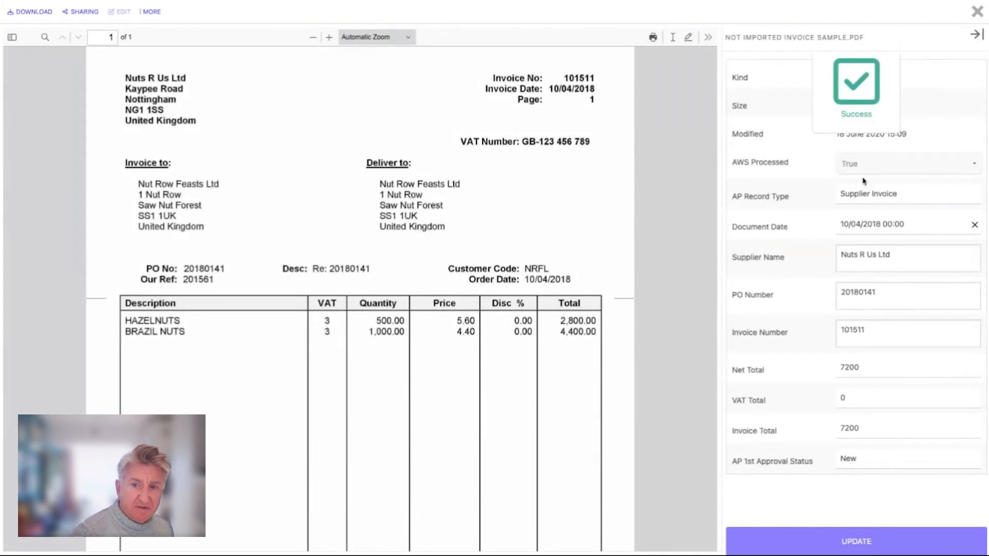
- Set the AP 1st Approval Status to Approved and update the invoice
{"action": "left_click", "coordinate": [885, 458]}
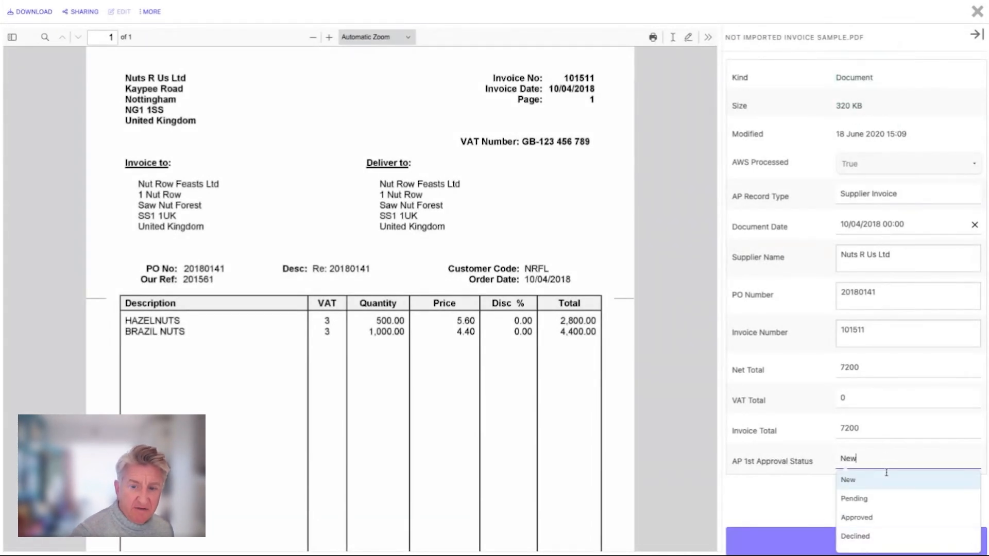
{"action": "left_click", "coordinate": [876, 517]}
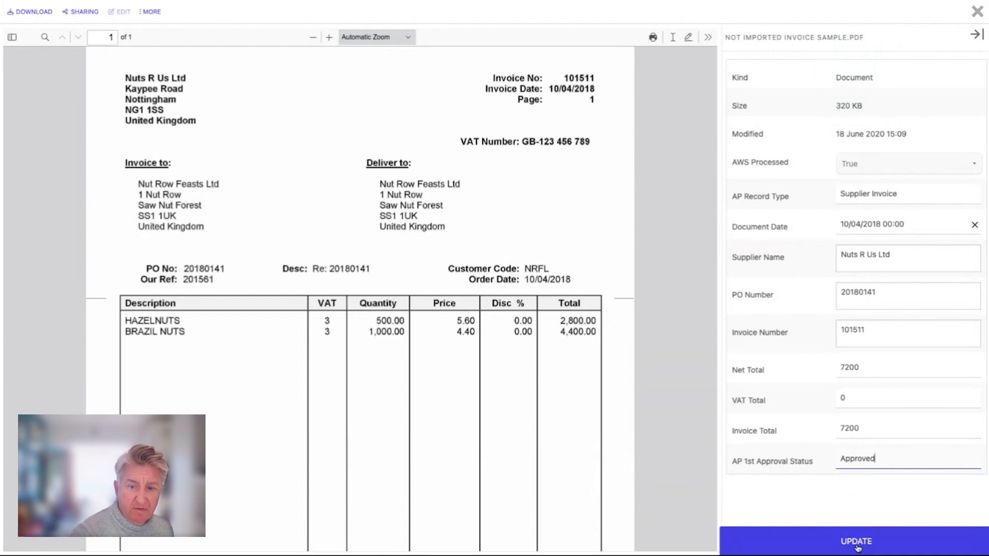
{"action": "left_click", "coordinate": [876, 541]}
- Refresh the invoice's updated fields and close the document viewer
{"action": "left_click", "coordinate": [151, 11]}
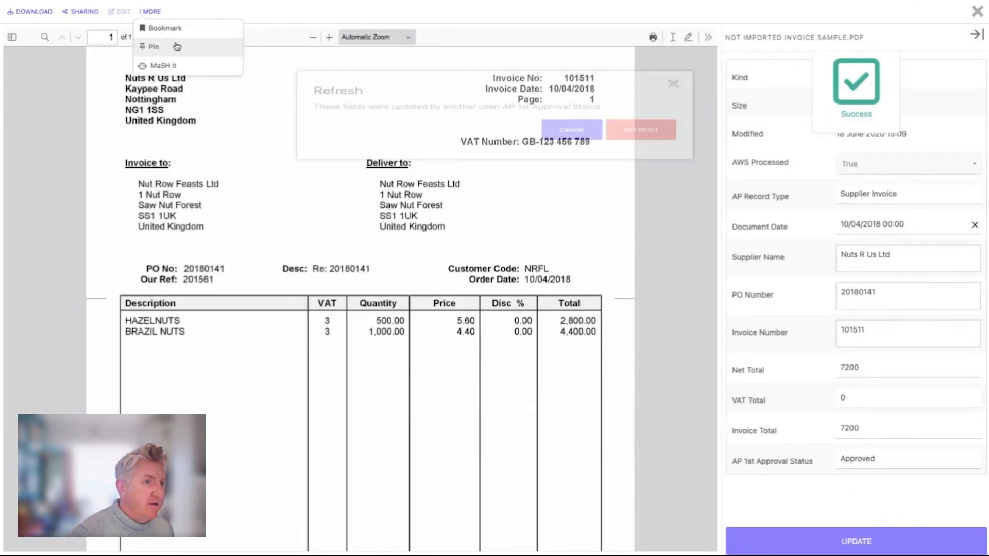
{"action": "left_click", "coordinate": [640, 137]}
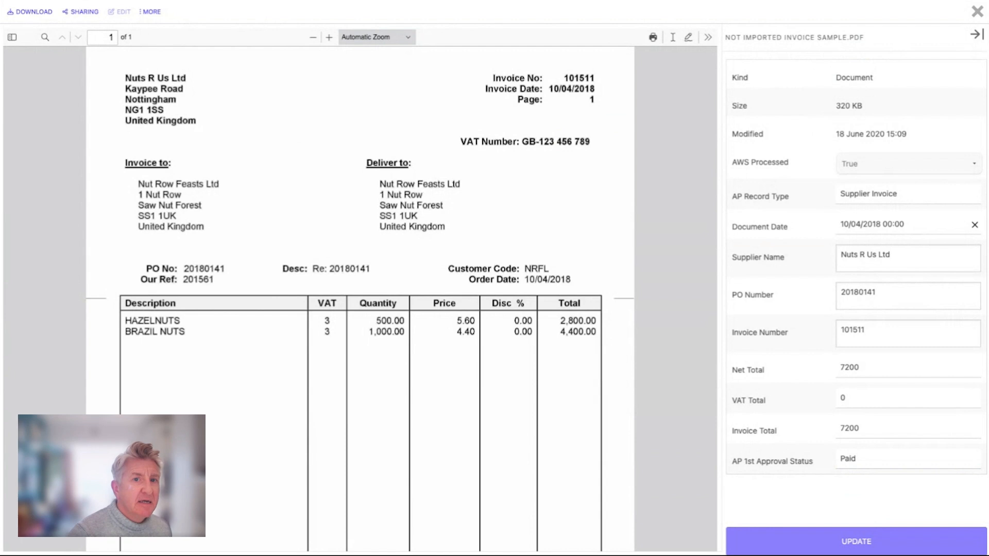
{"action": "left_click", "coordinate": [976, 14]}
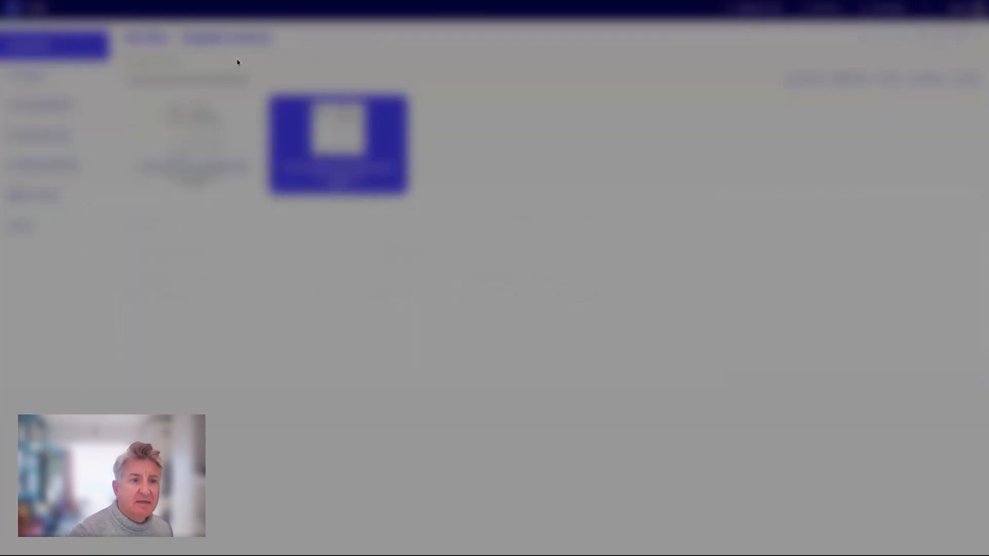
- Open the newest export file in Data Export's Approved Invoice CSV folder and highlight its contents
{"action": "left_click", "coordinate": [154, 42]}
{"action": "left_click", "coordinate": [262, 108]}
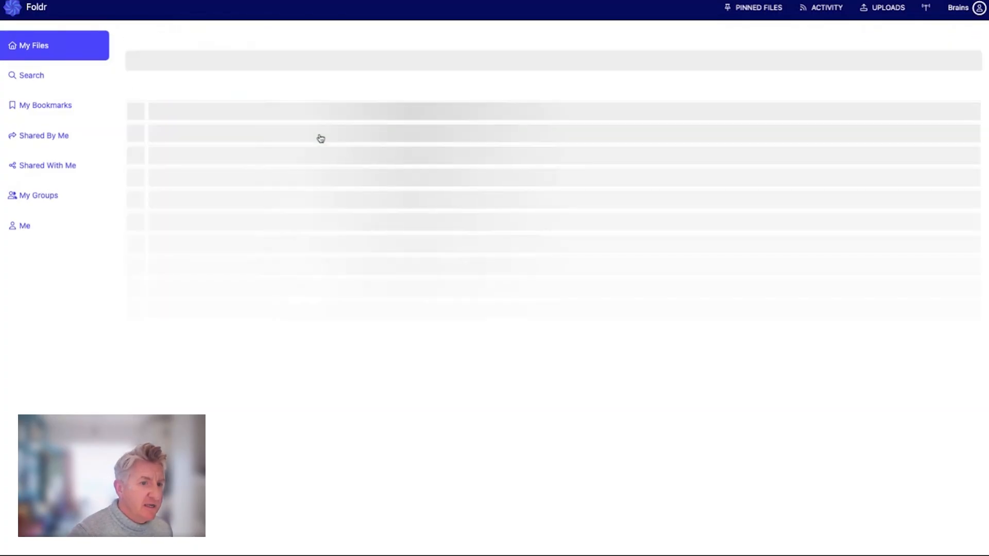
{"action": "left_click", "coordinate": [209, 128]}
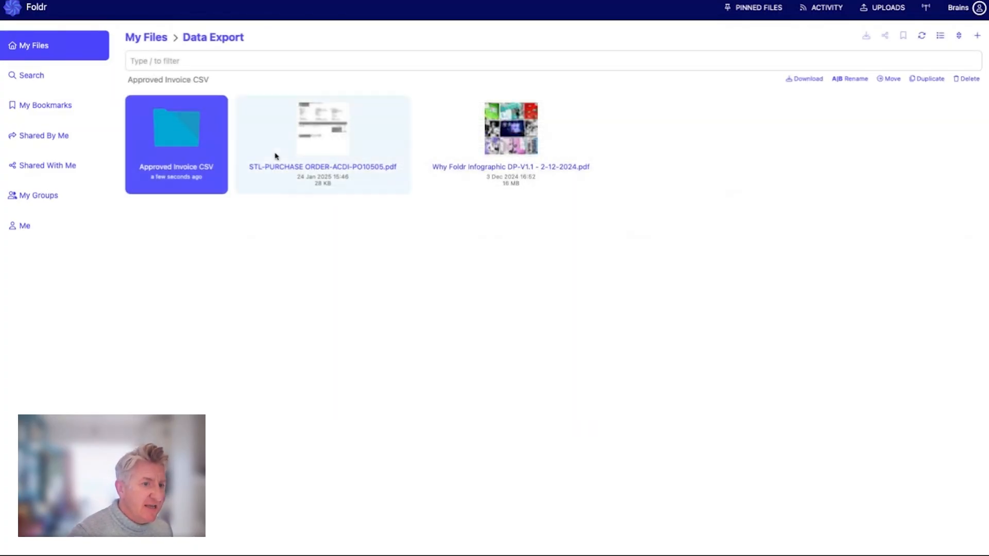
{"action": "double_click", "coordinate": [185, 137]}
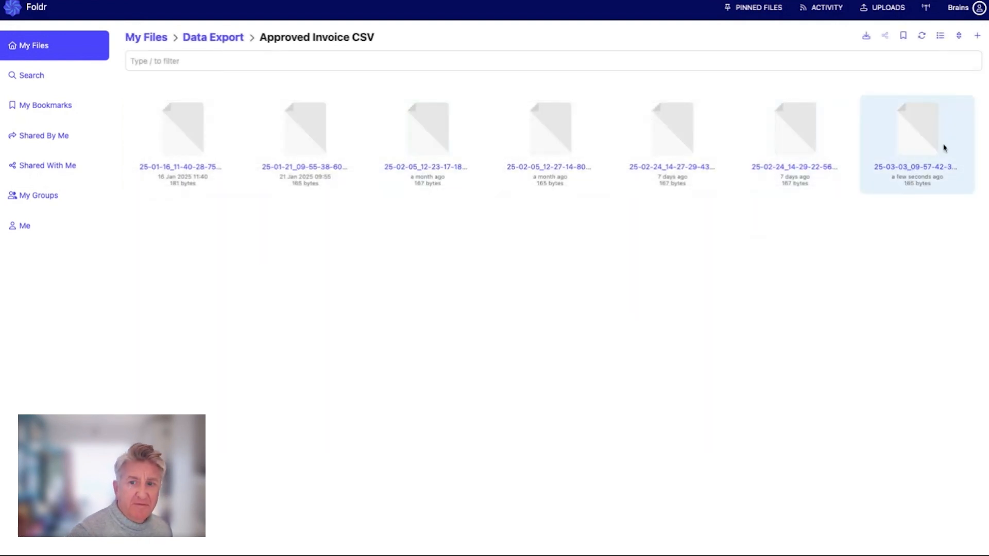
{"action": "double_click", "coordinate": [944, 148]}
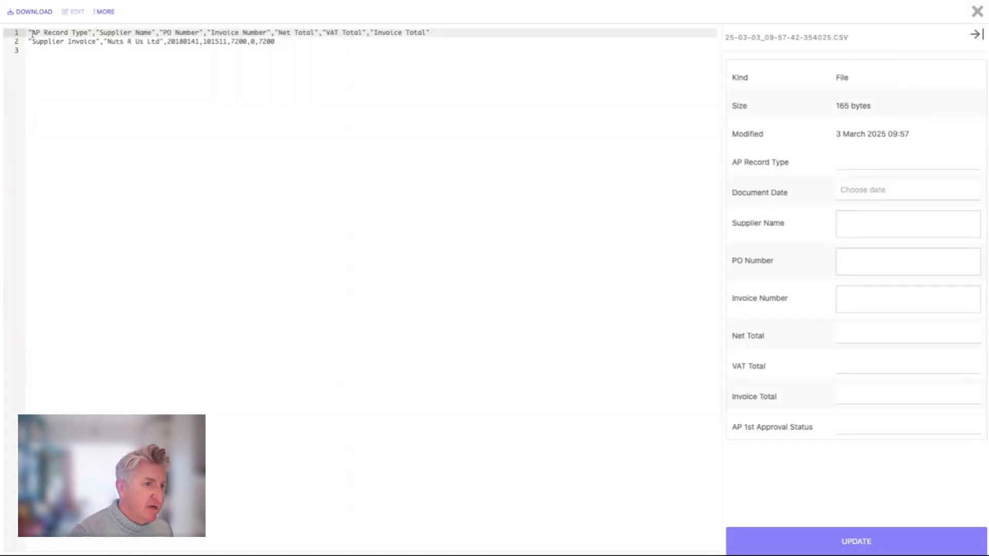
{"action": "left_click_drag", "start_coordinate": [31, 32], "coordinate": [341, 67]}
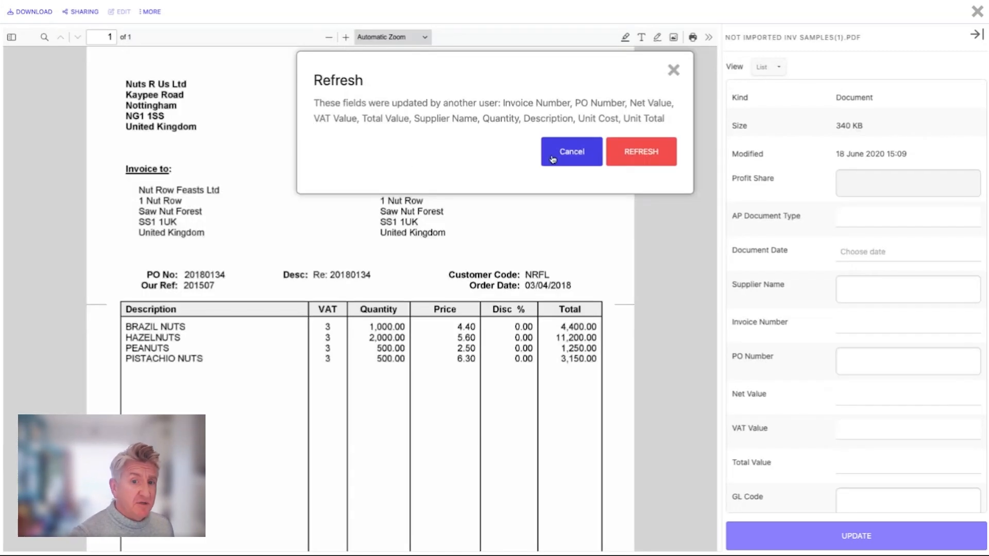
- Refresh the extracted fields of Not imported Inv Samples(1).pdf and close the open viewers
{"action": "left_click", "coordinate": [643, 159]}
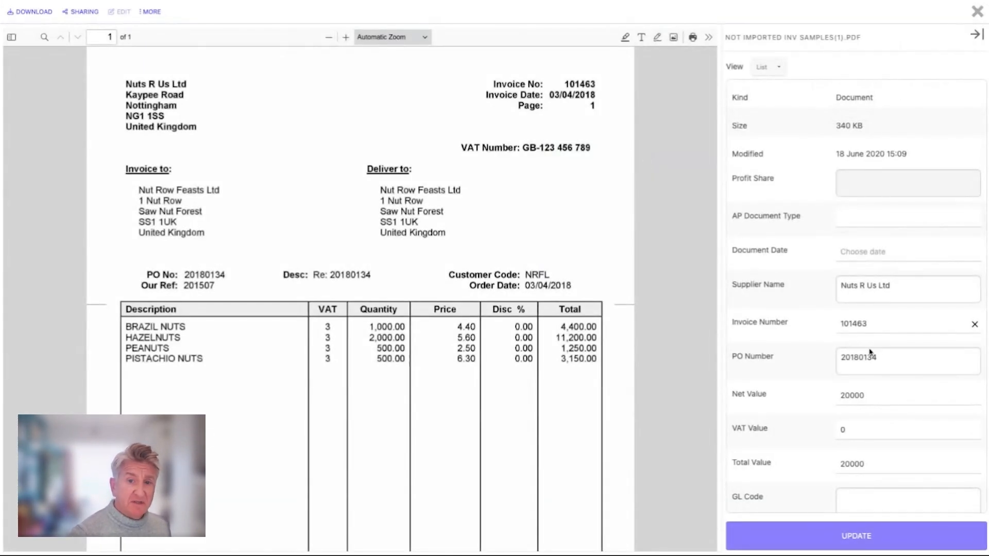
{"action": "left_click", "coordinate": [980, 16]}
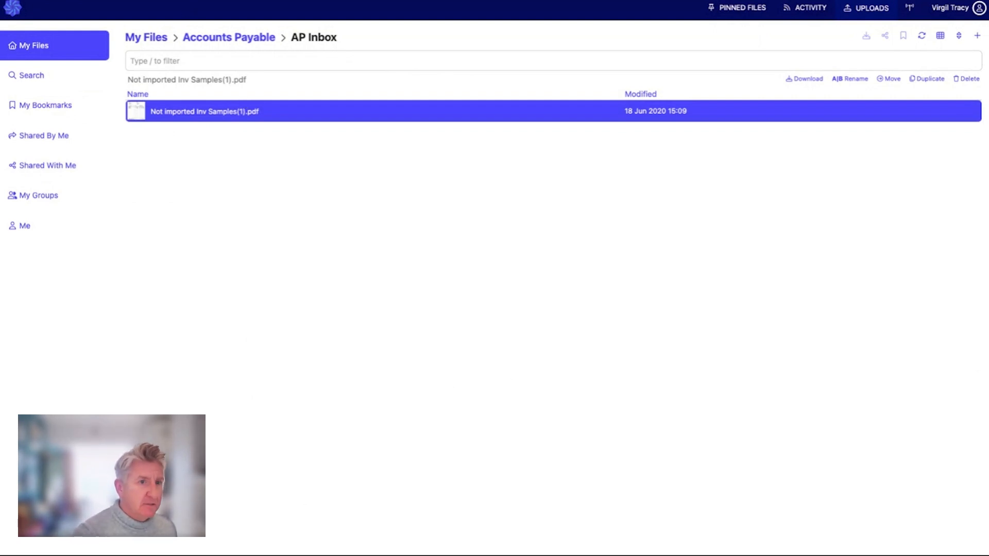
{"action": "left_click", "coordinate": [51, 50]}
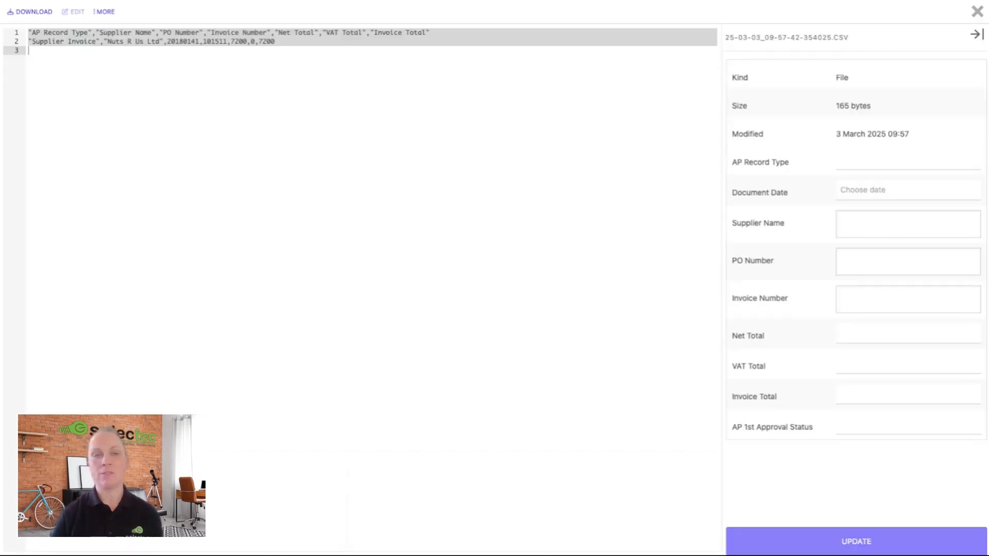
{"action": "left_click", "coordinate": [975, 13]}
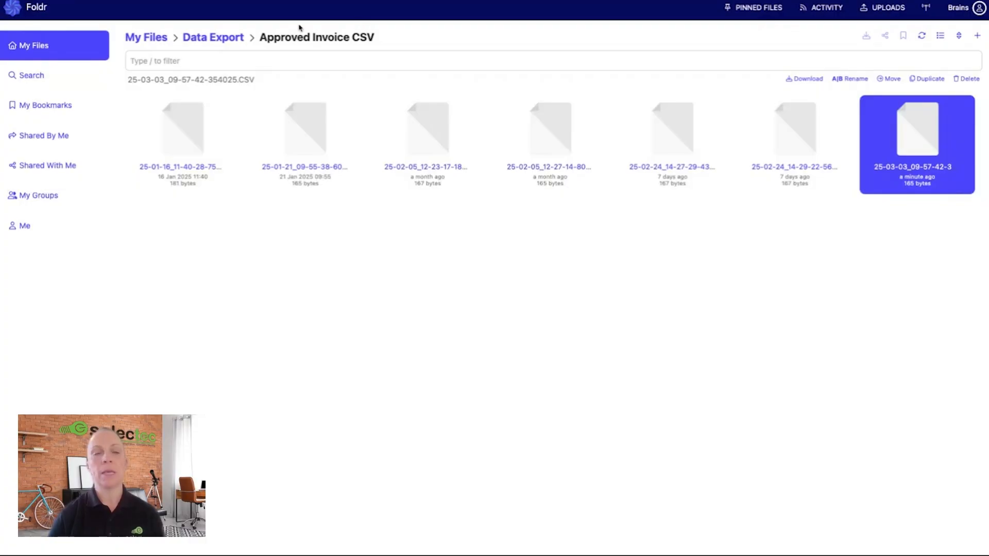
- Run the 3 Way Match saved search in Accounts Payable for PO Number 20180134
{"action": "left_click", "coordinate": [152, 38]}
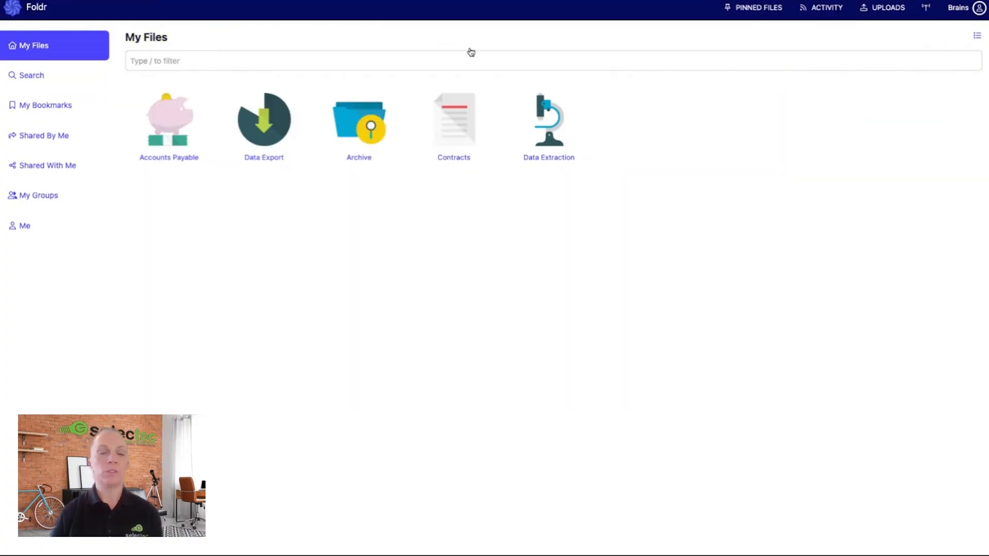
{"action": "left_click", "coordinate": [178, 125]}
{"action": "left_click", "coordinate": [477, 174]}
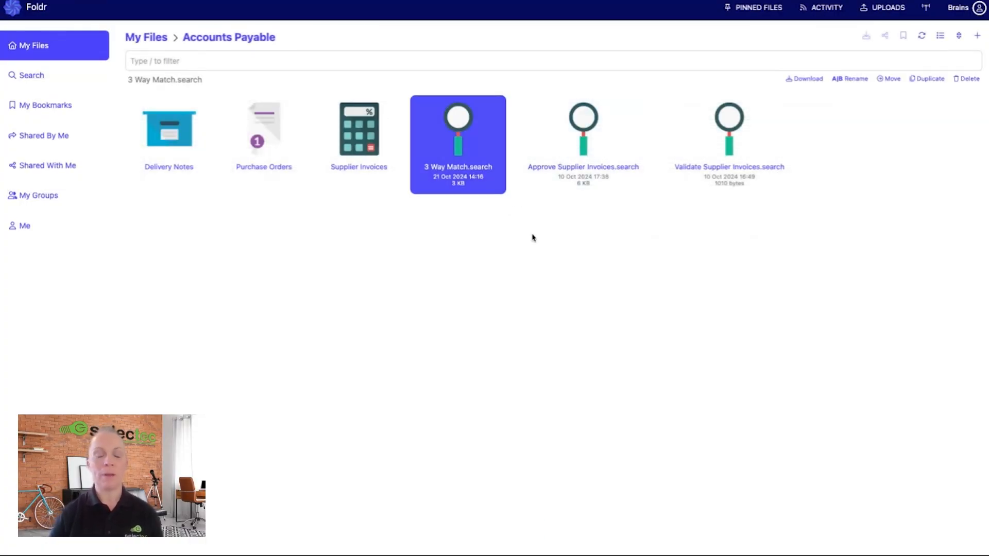
{"action": "double_click", "coordinate": [470, 168]}
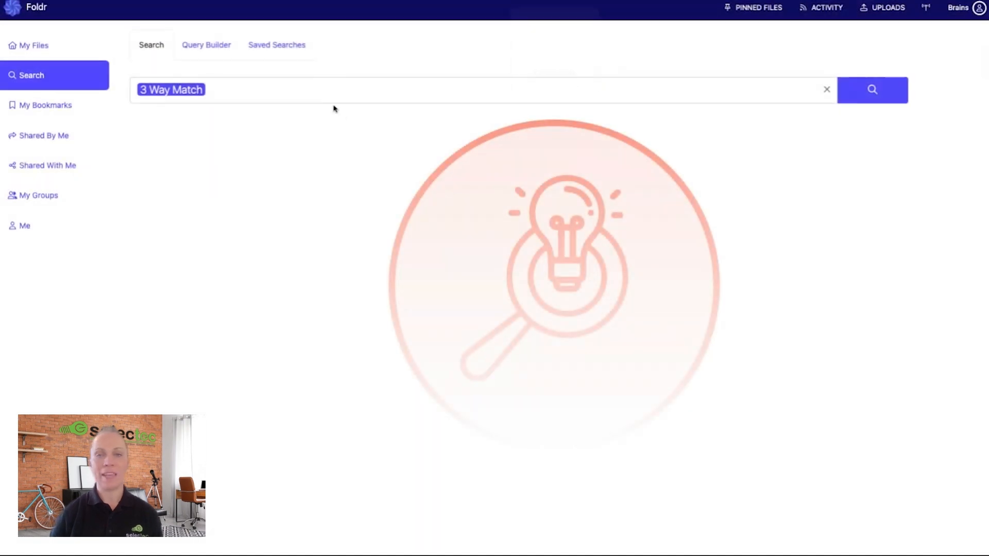
{"action": "left_click", "coordinate": [857, 101]}
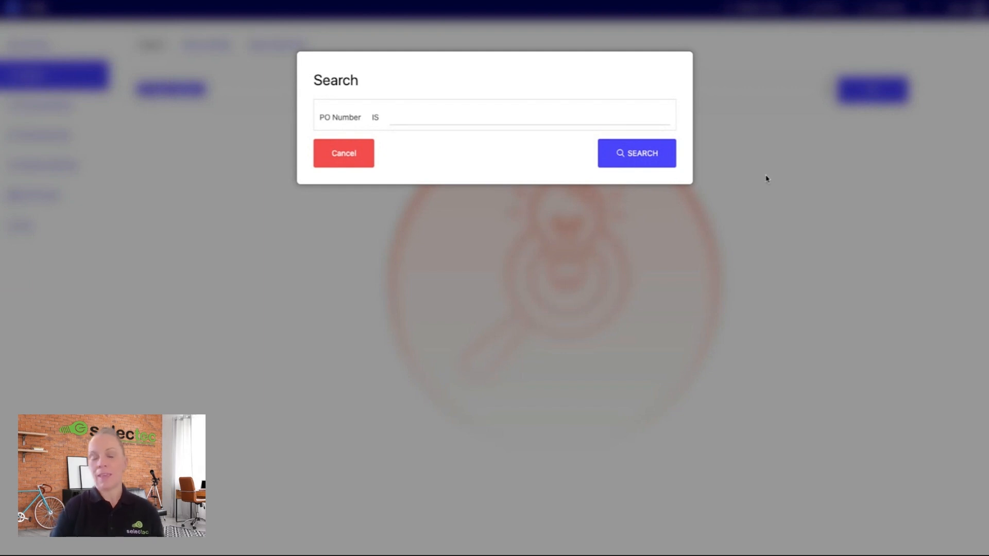
{"action": "left_click", "coordinate": [542, 114]}
{"action": "type", "text": "201"}
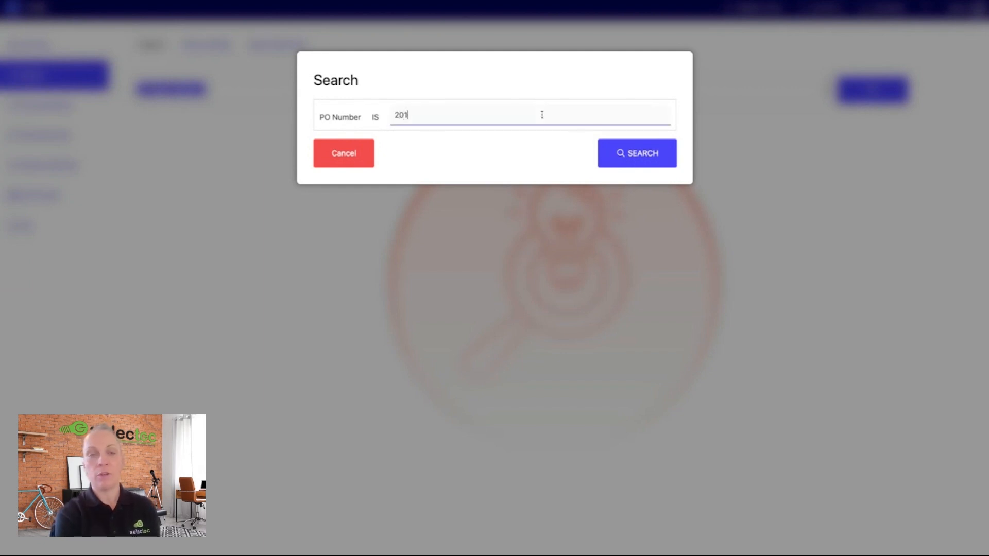
{"action": "type", "text": "80134"}
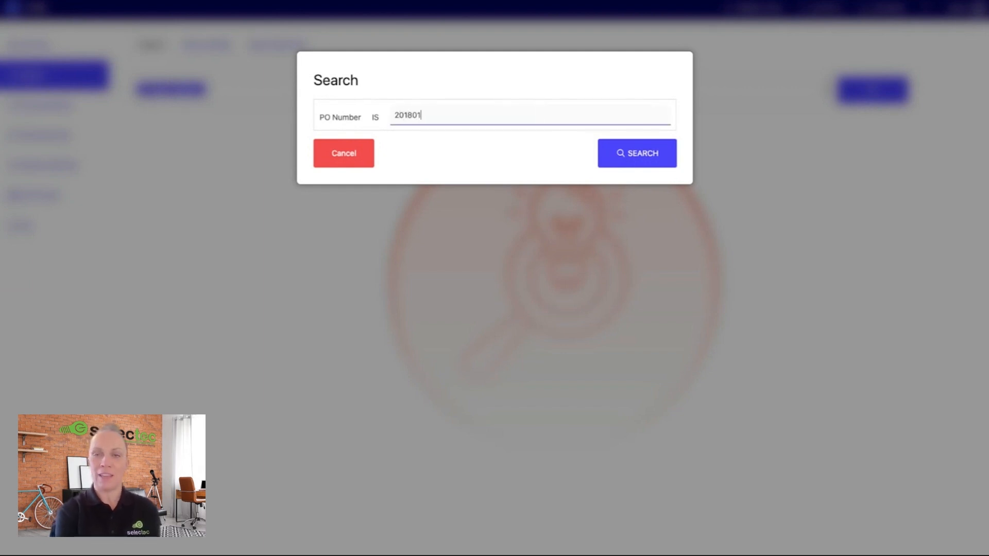
{"action": "left_click", "coordinate": [645, 160]}
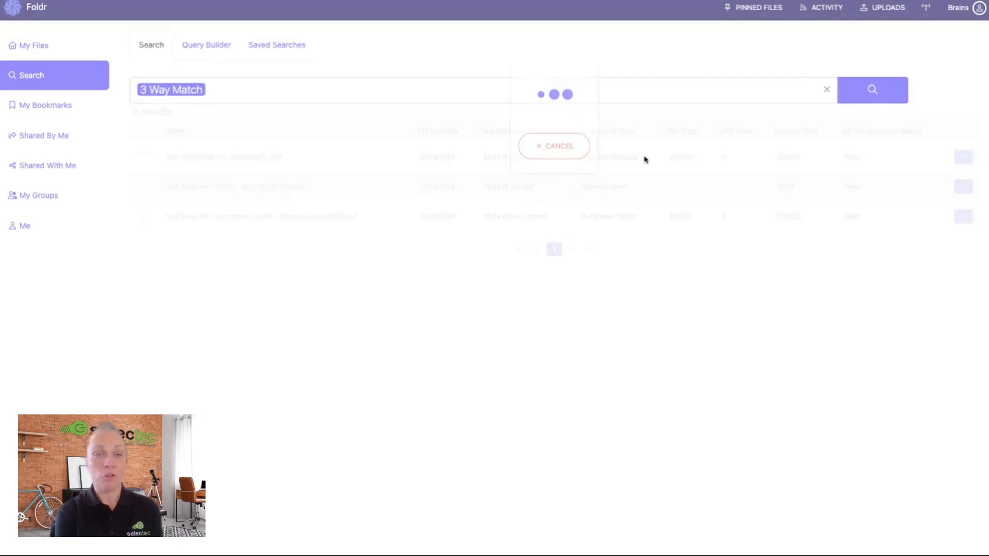